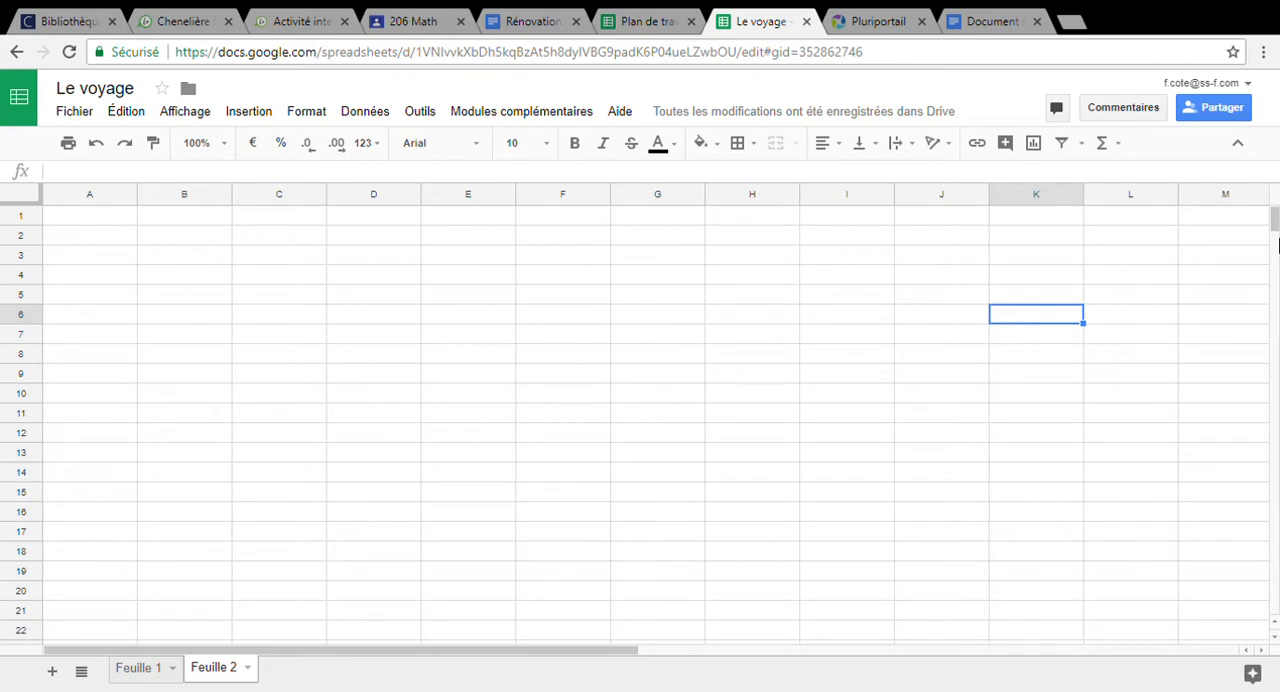
Enter the values 4, 12 and 15 in cells B3, B4 and B5
left_click(198, 262)
type("4")
key("Return")
type("12")
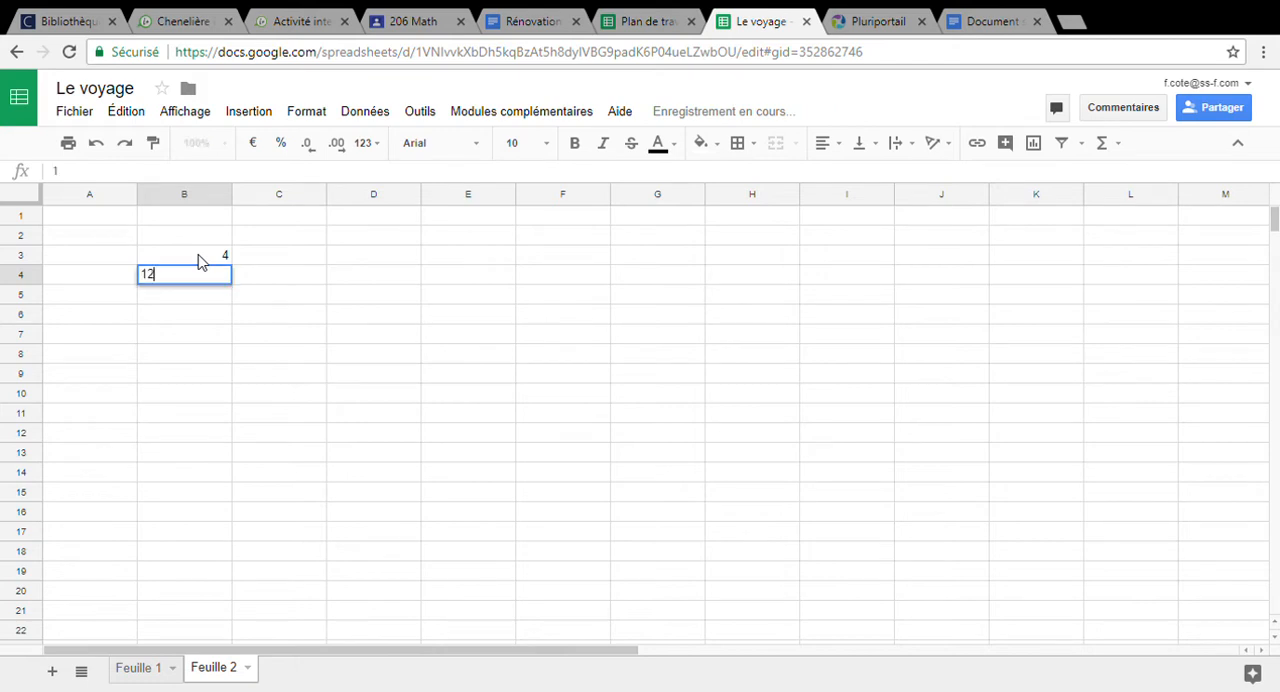
key("Return")
type("15")
key("Return")
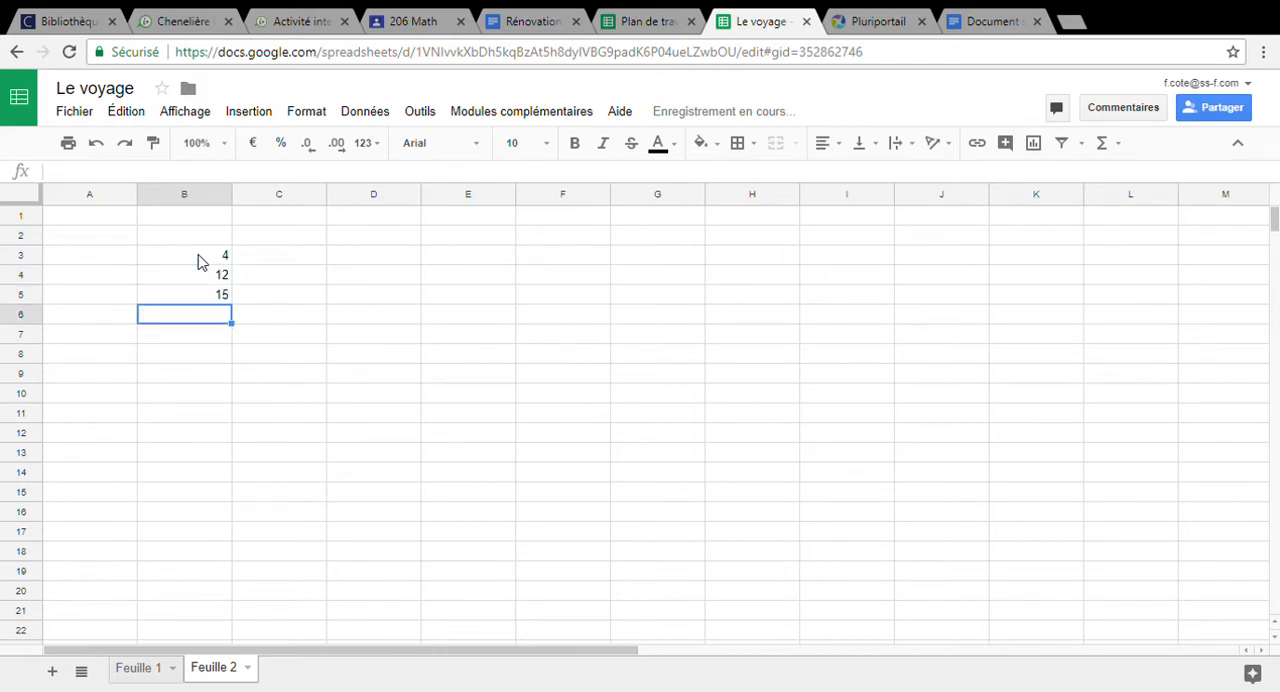
Add the first two numbers as constants in cell C7 with the formula =4+12
left_click(258, 345)
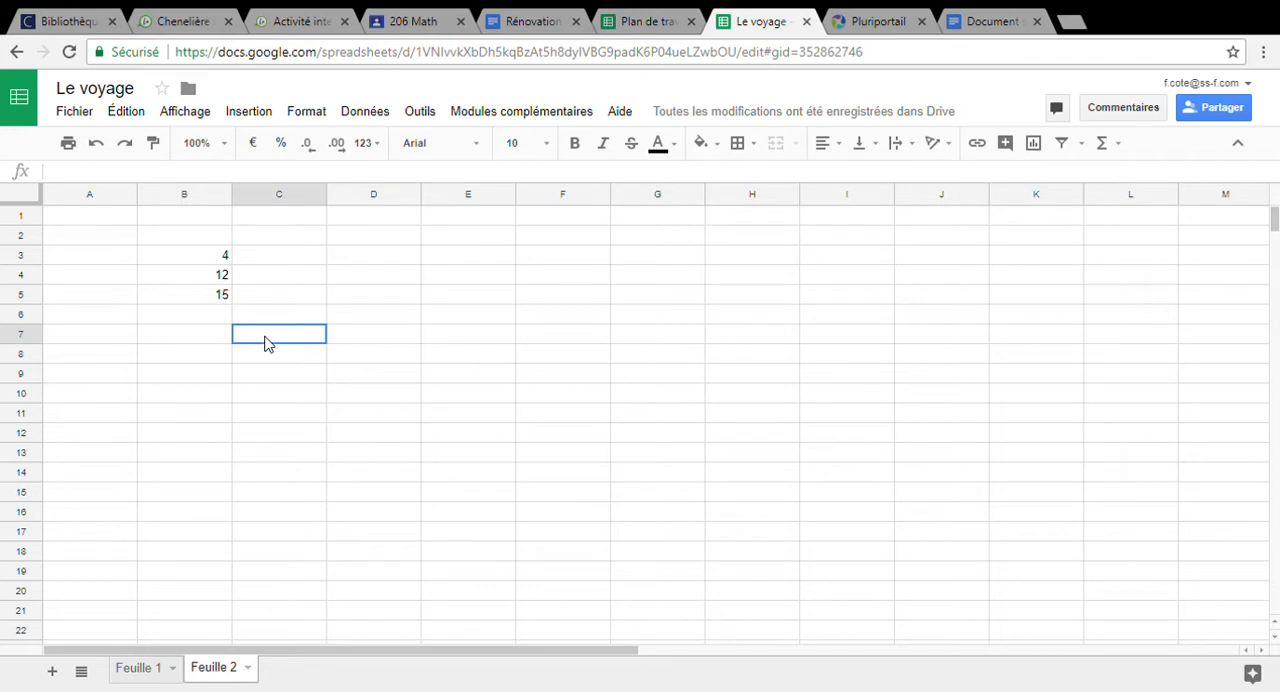
left_click(213, 258)
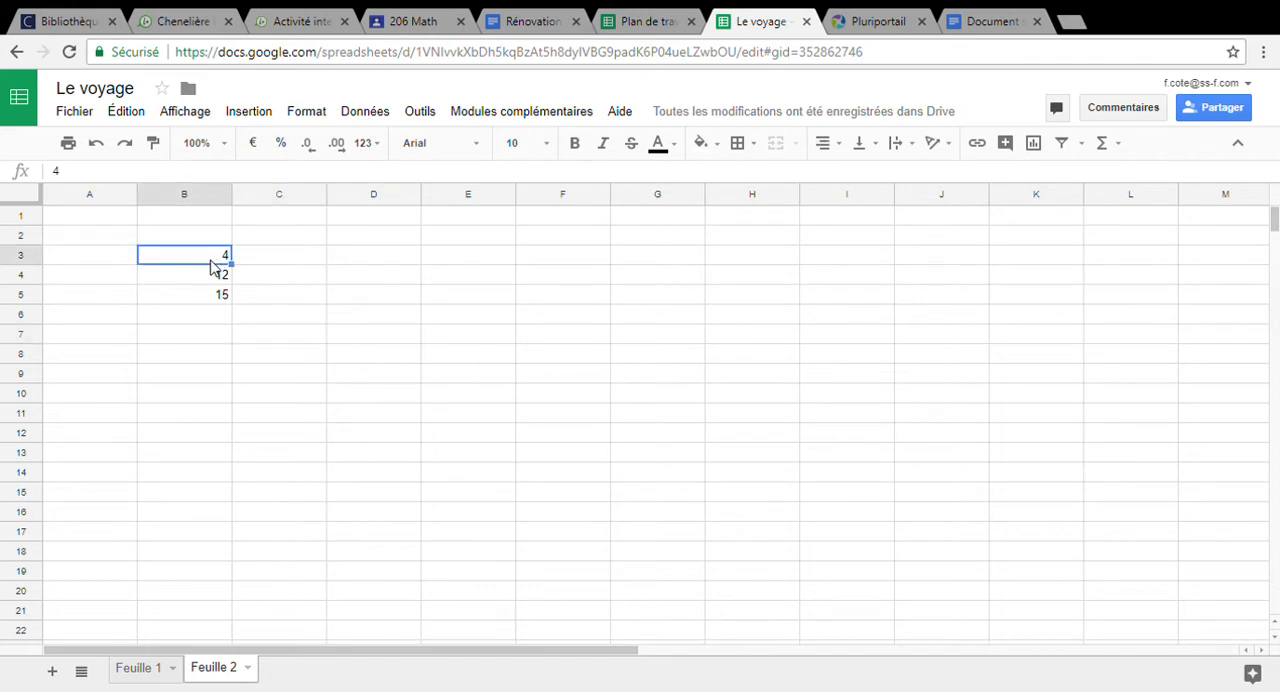
left_click(215, 275)
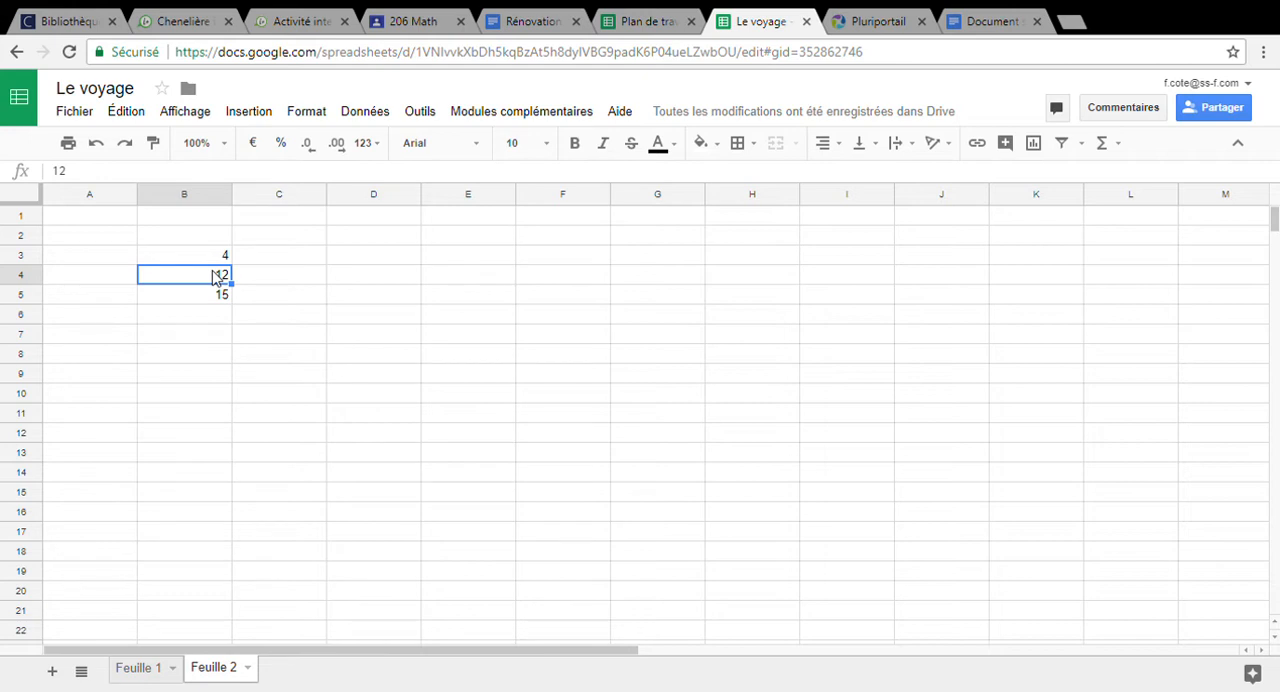
left_click(300, 337)
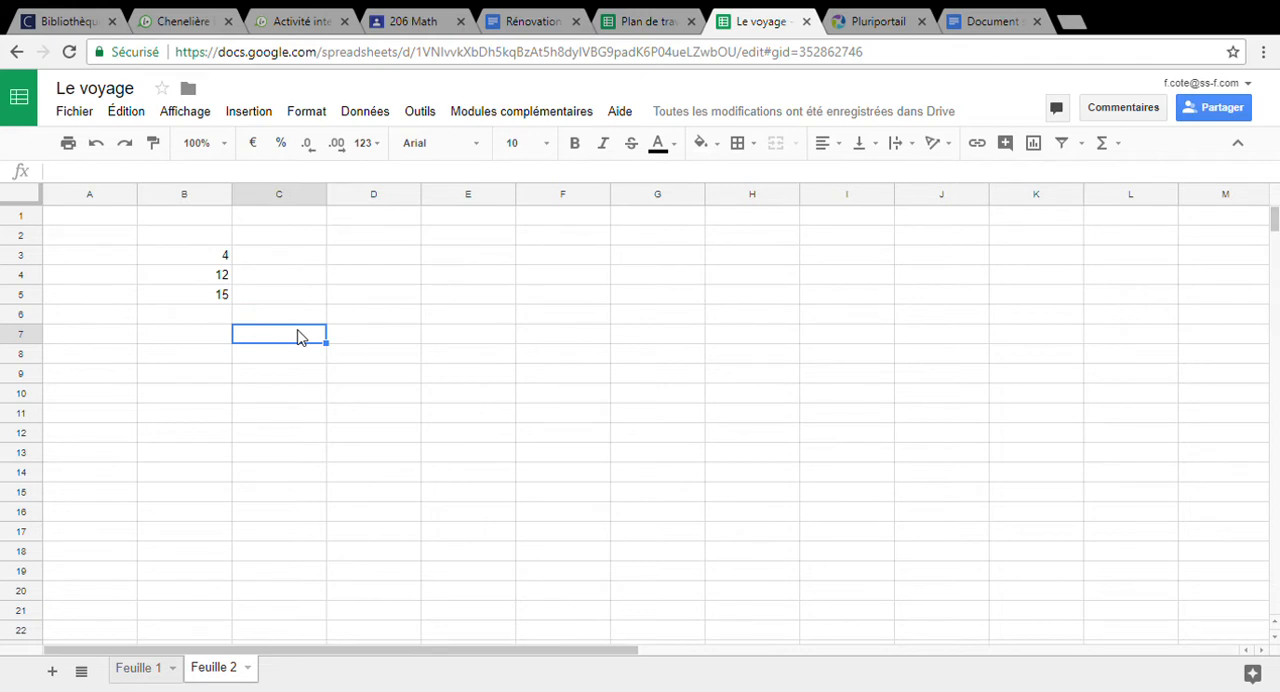
type("=")
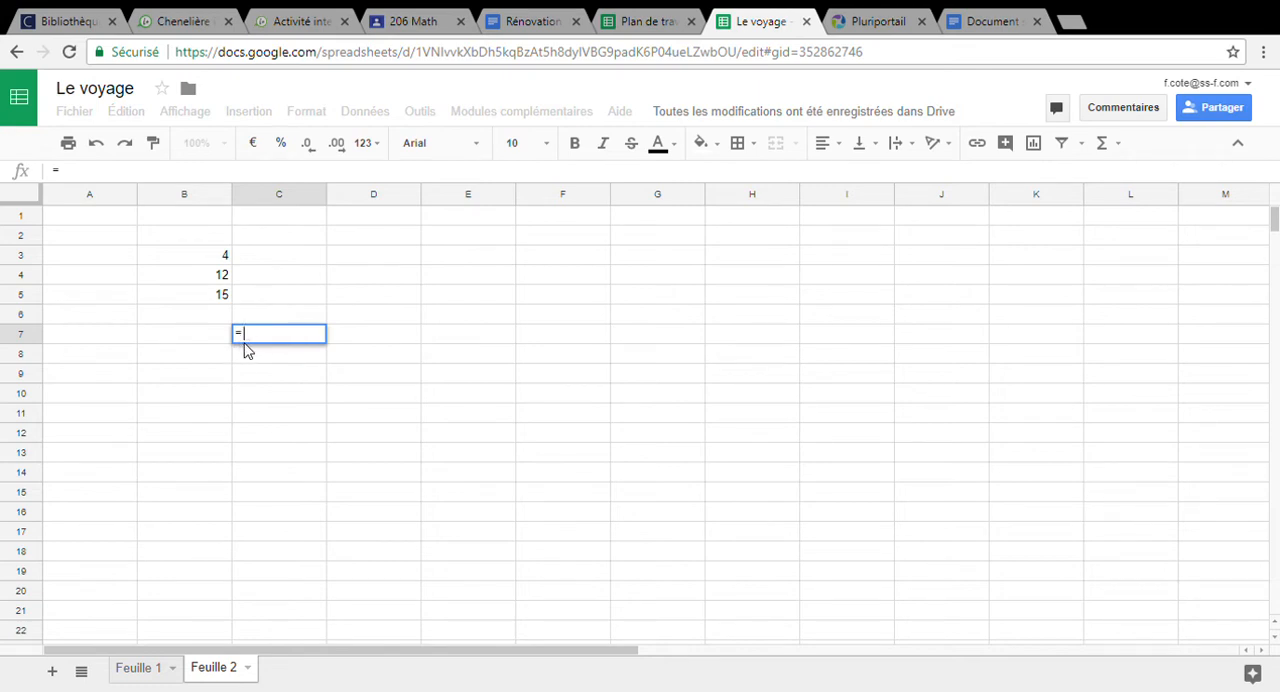
type("4+12")
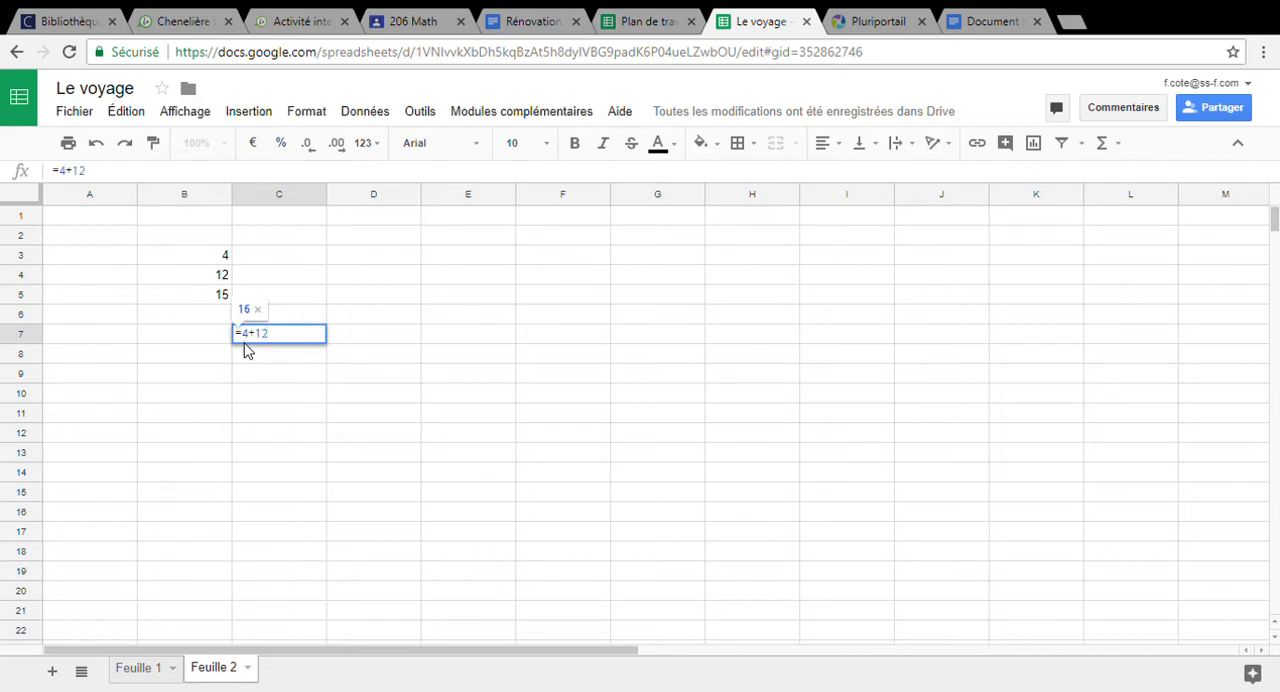
key("Return")
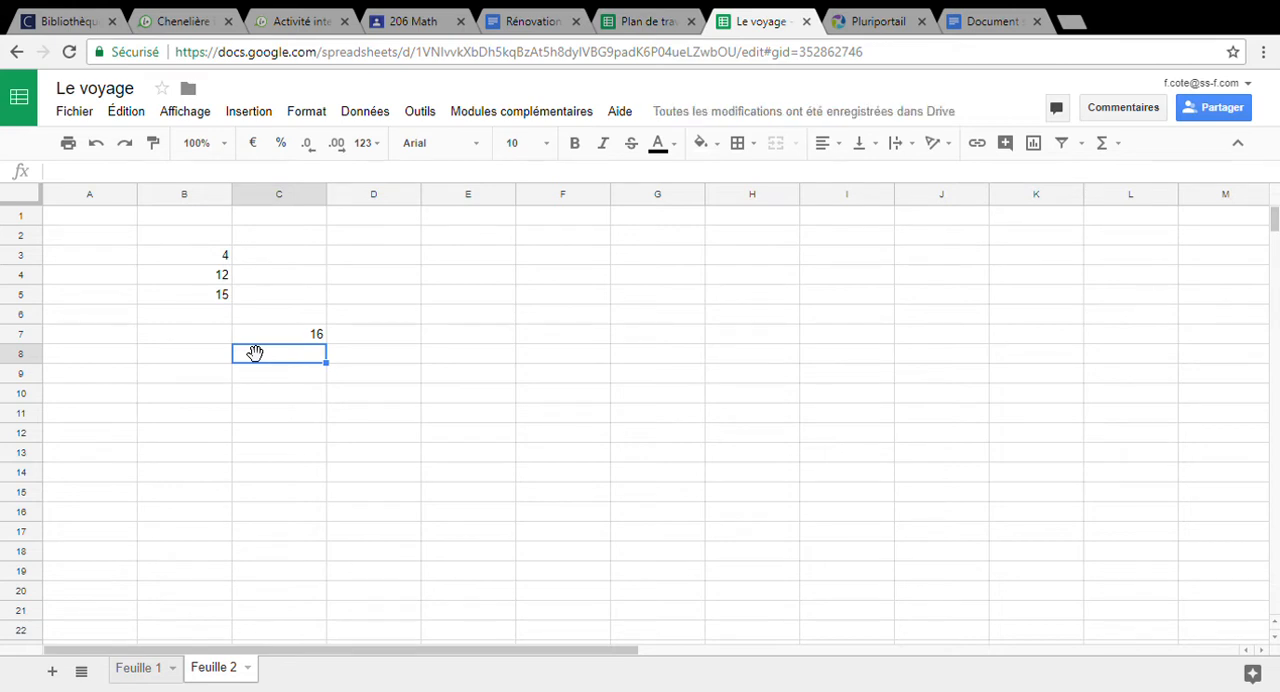
Check the formula in C7 and change the value in cell B3 to 6
left_click(318, 337)
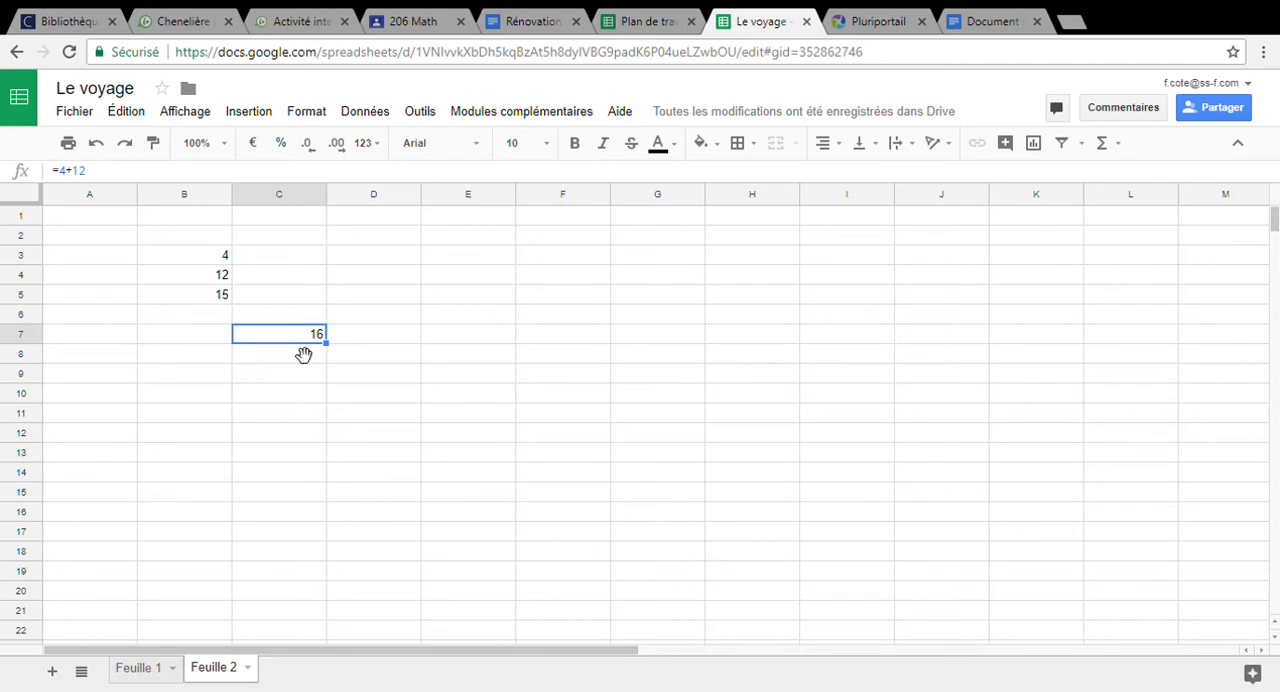
left_click(207, 262)
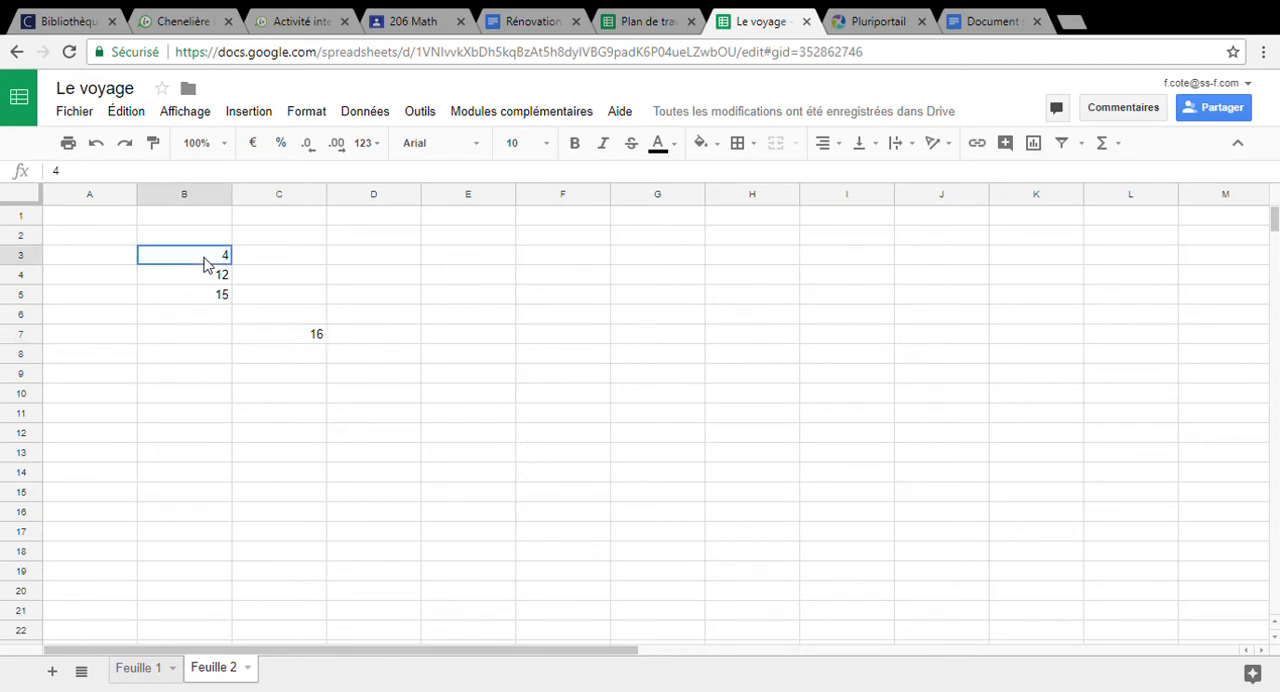
left_click(209, 278)
left_click(212, 260)
type("6")
key("Return")
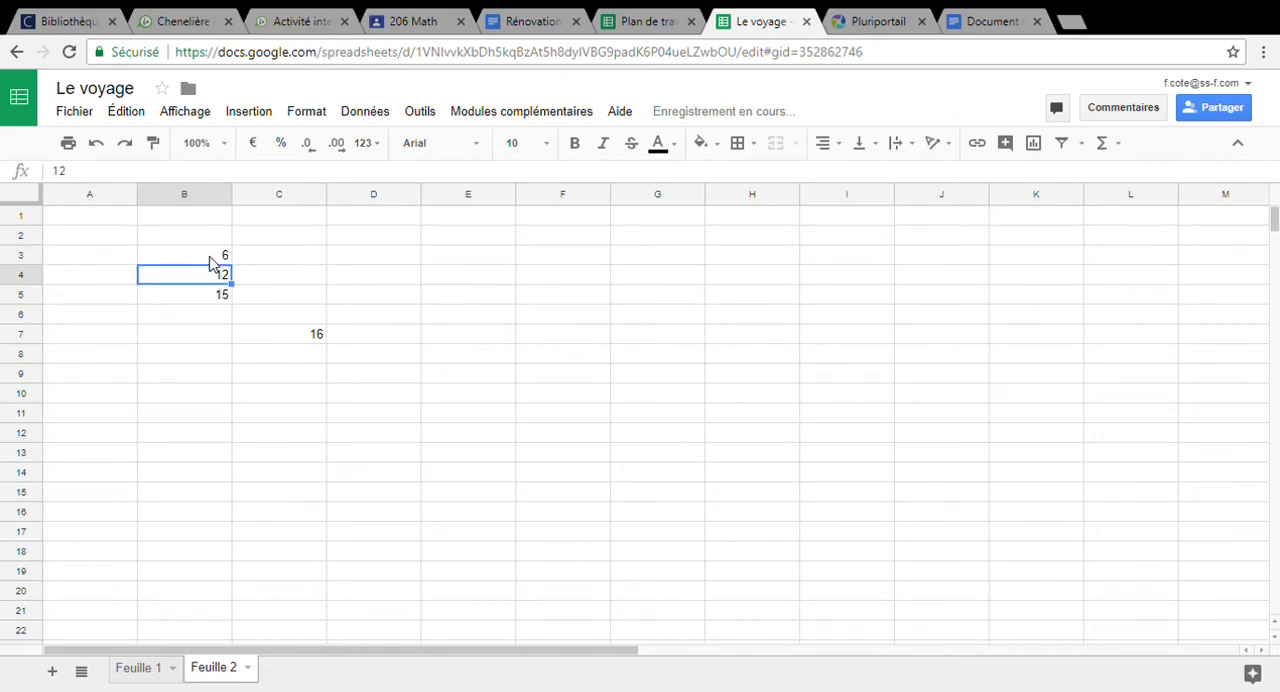
Replace the constants in C7's formula with cell references so it reads =B3+B4
left_click(316, 338)
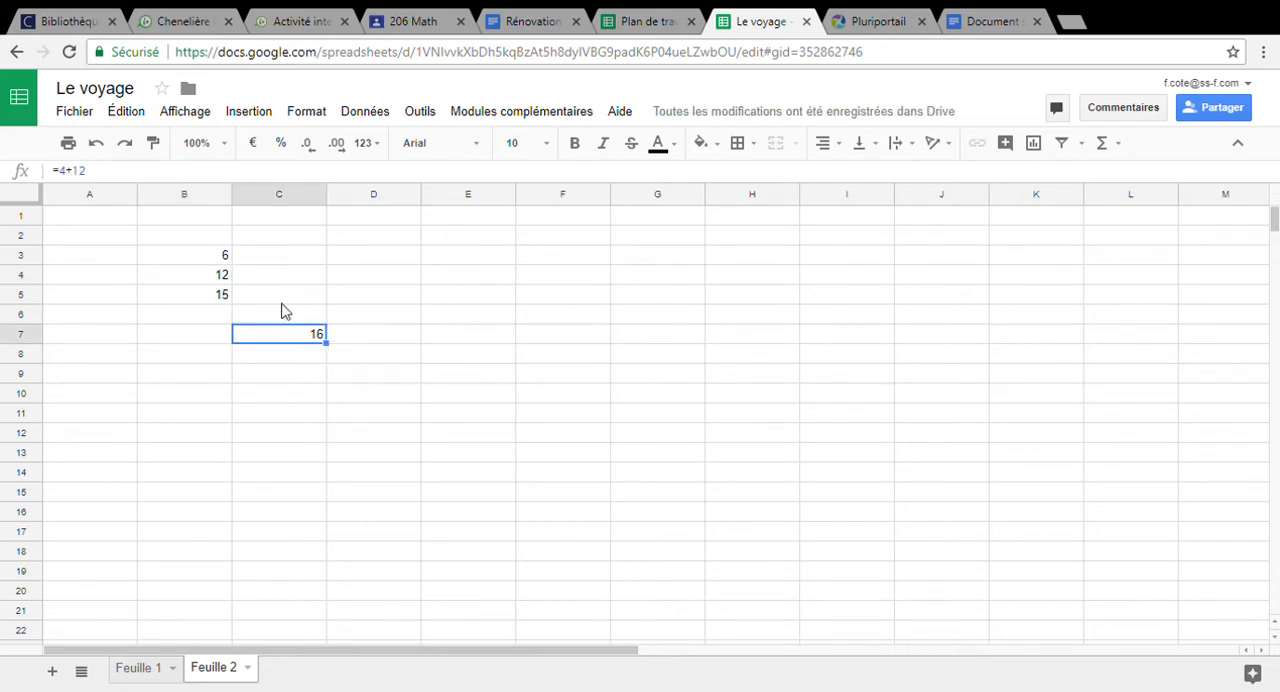
left_click(100, 173)
key("BackSpace")
key("BackSpace")
key("BackSpace")
key("BackSpace")
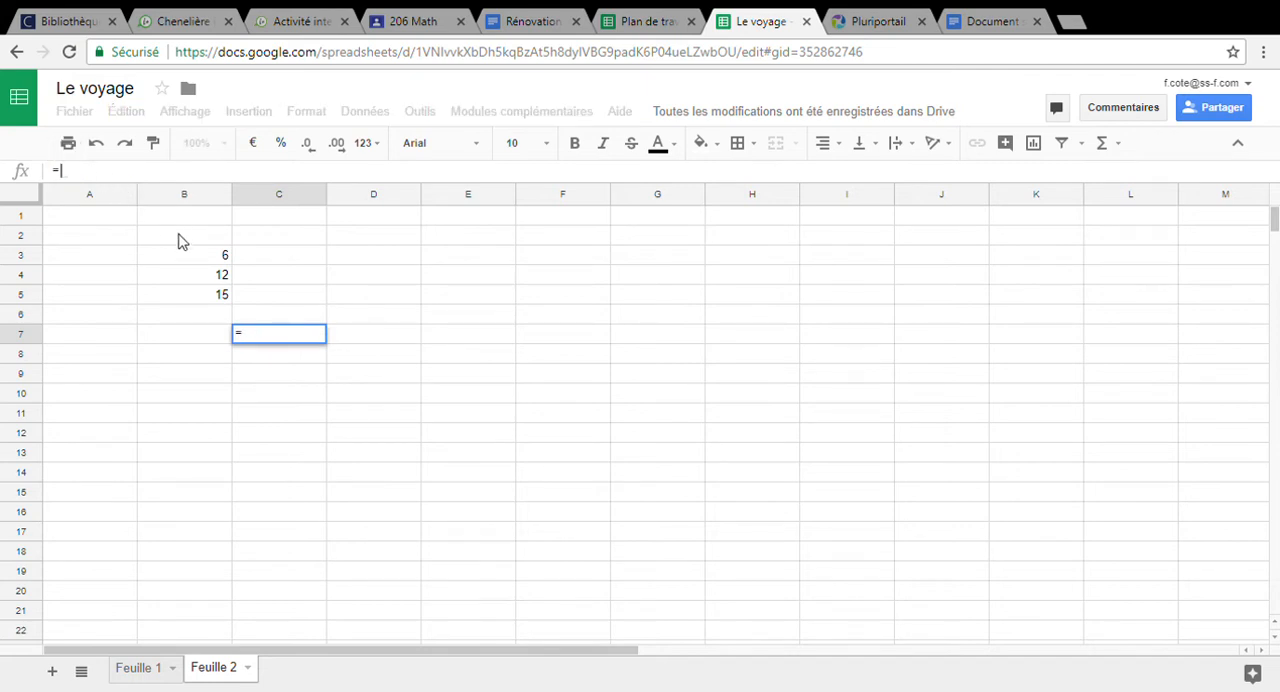
left_click(196, 261)
type("+")
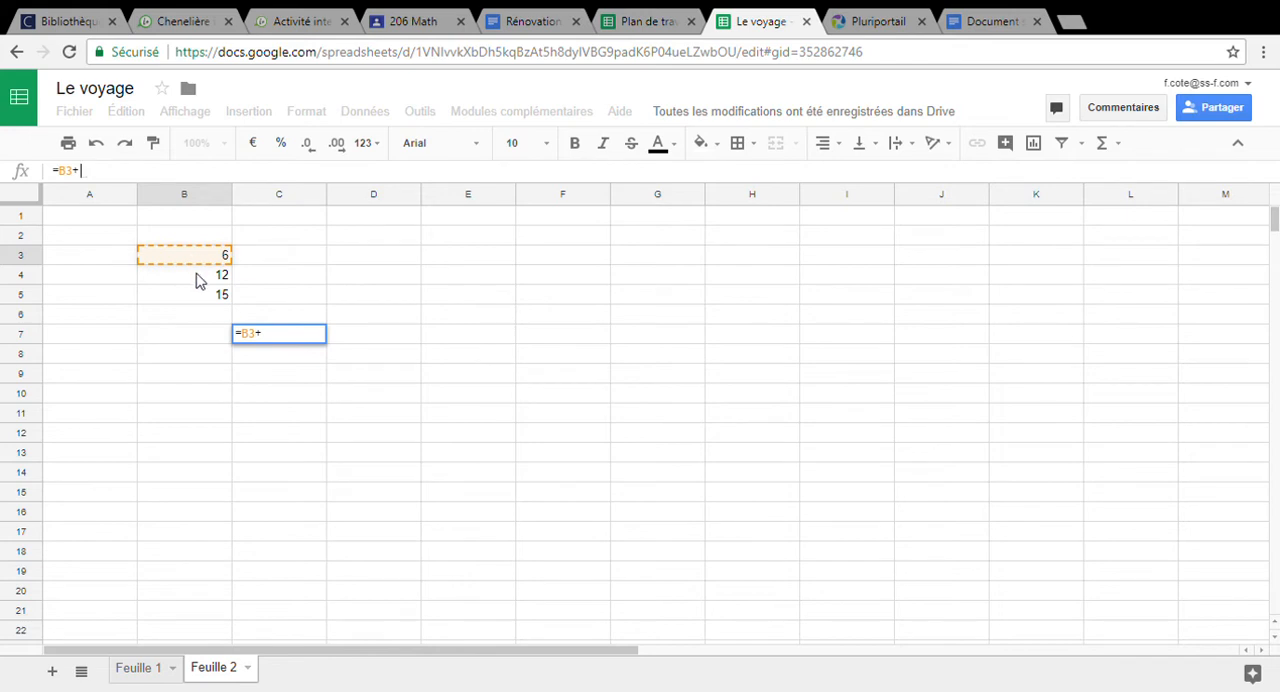
left_click(196, 281)
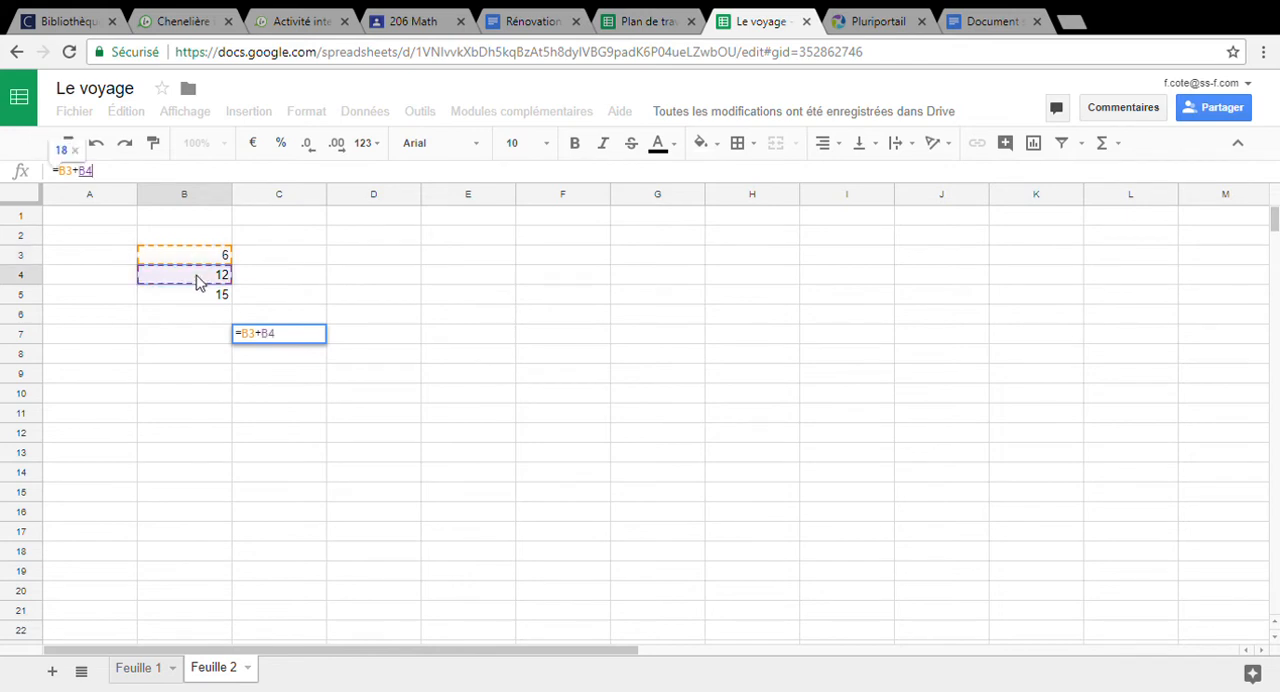
key("Return")
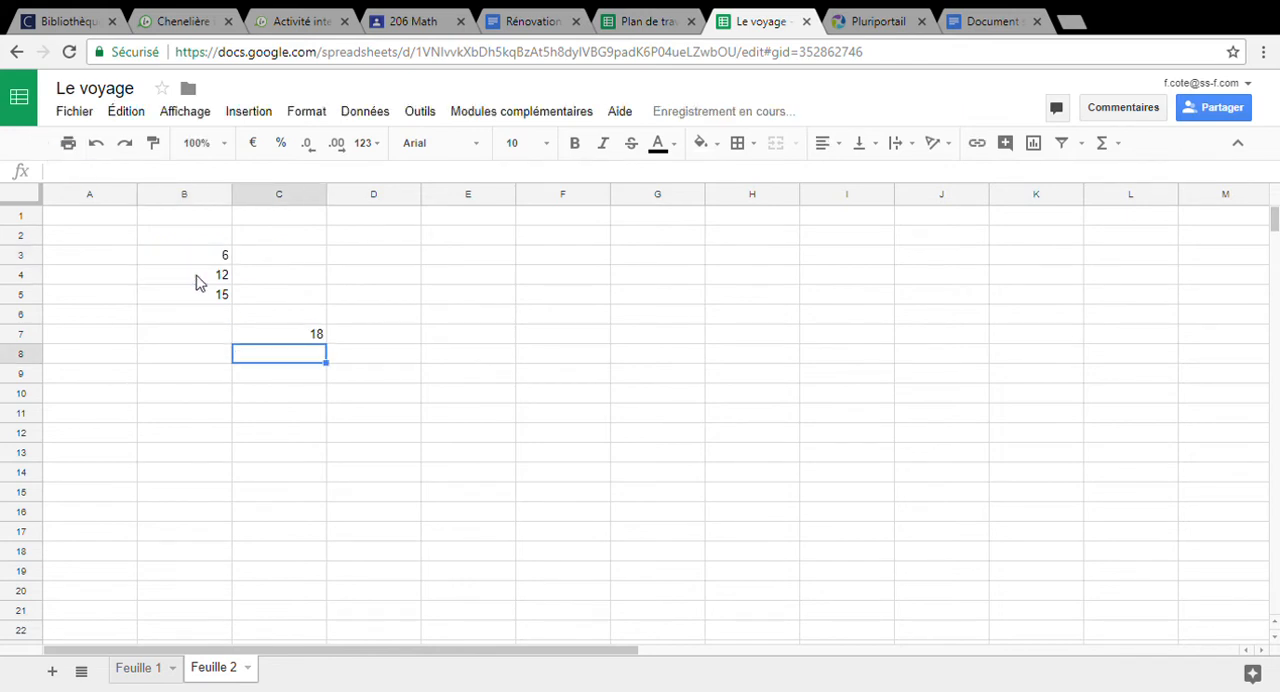
Change the value in cell B3 to 15 to test the referenced sum in C7
left_click(314, 337)
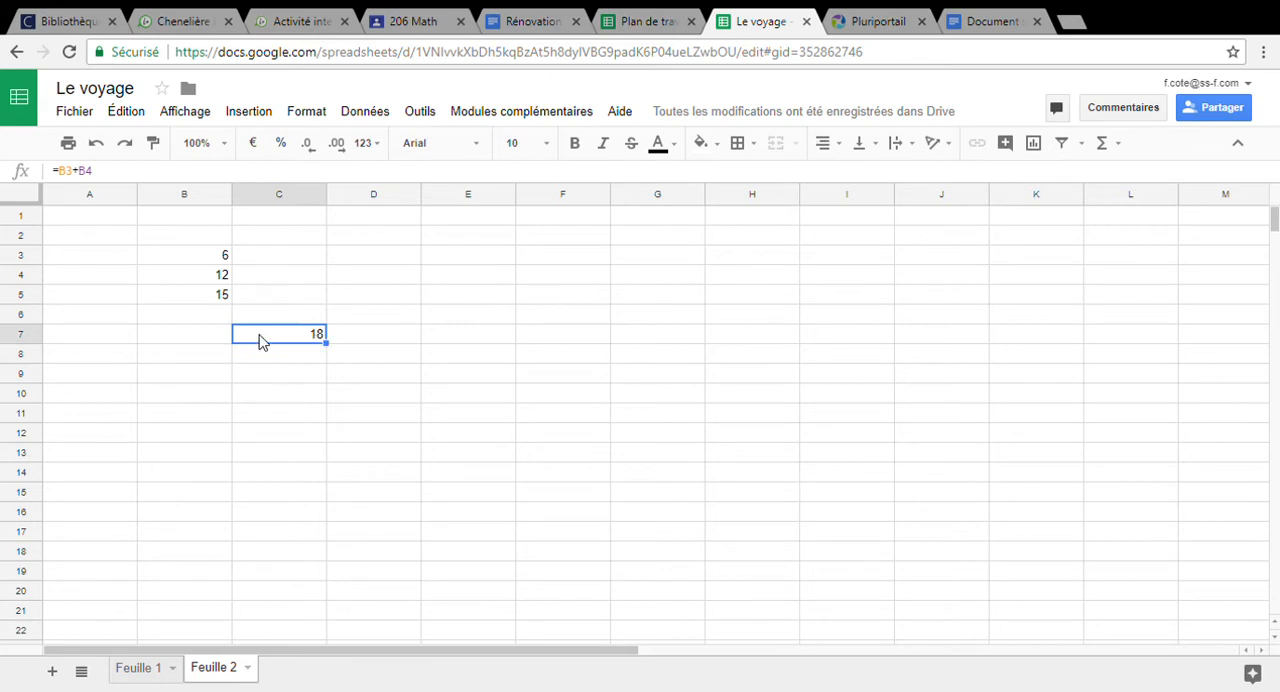
left_click(210, 262)
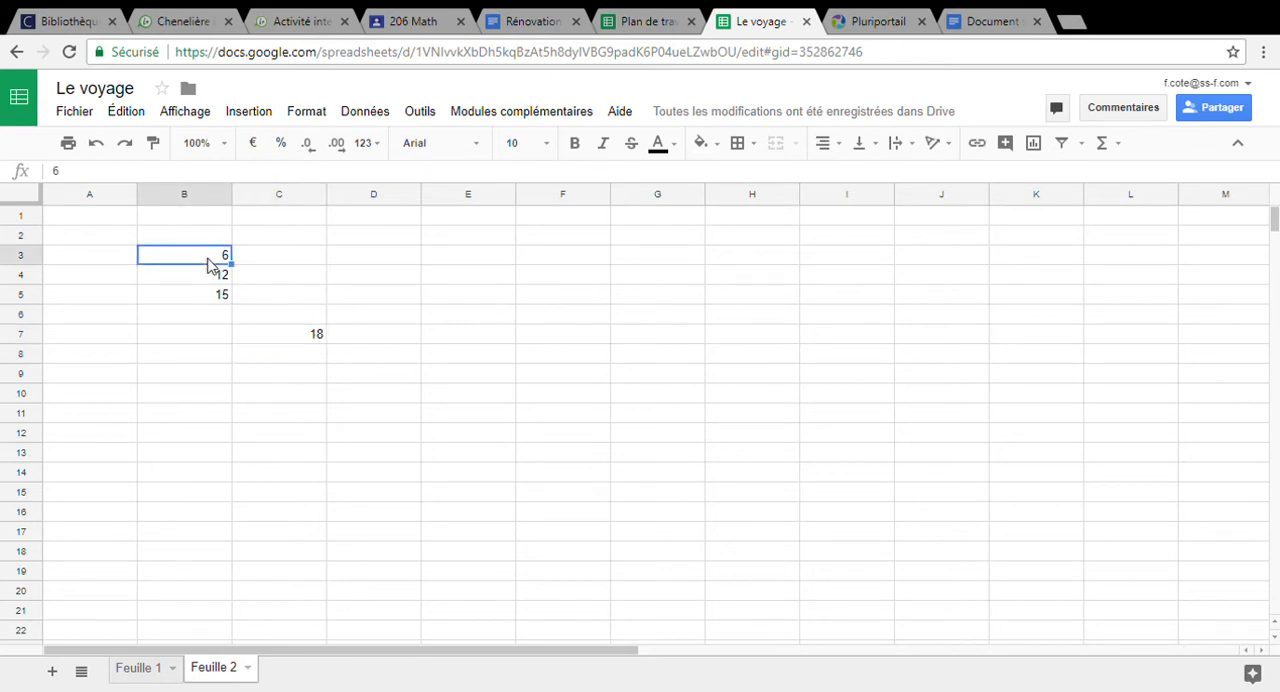
type("15")
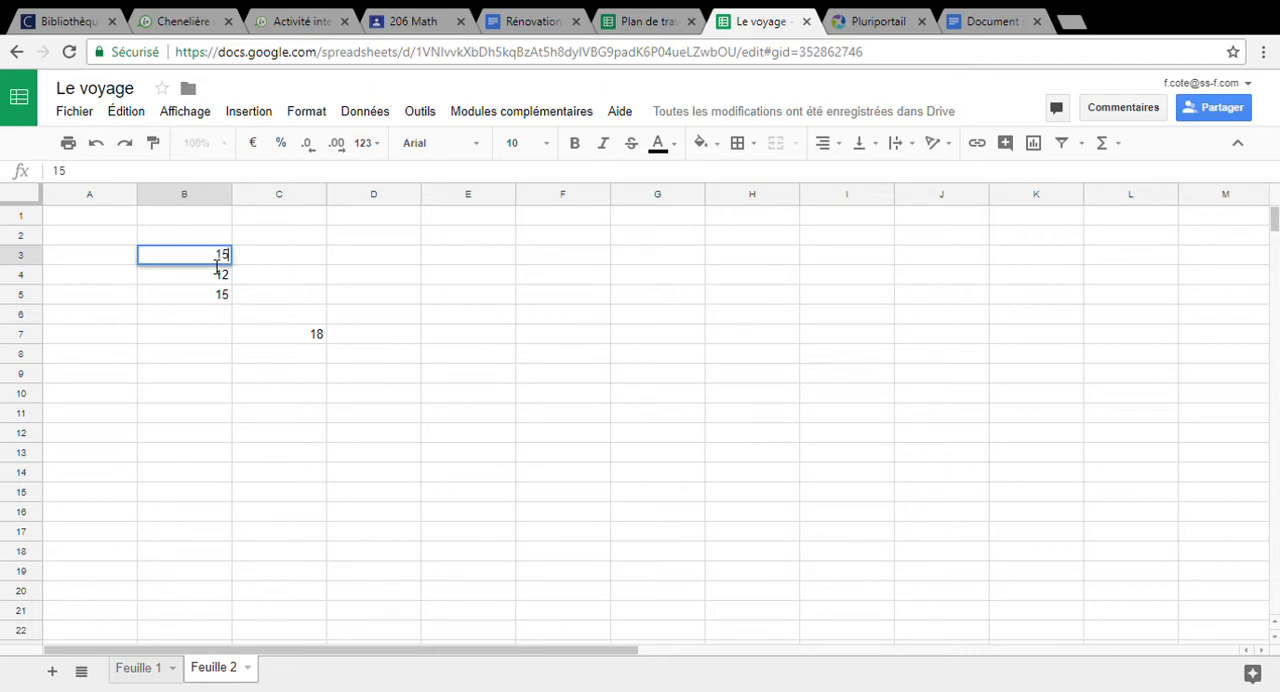
key("Return")
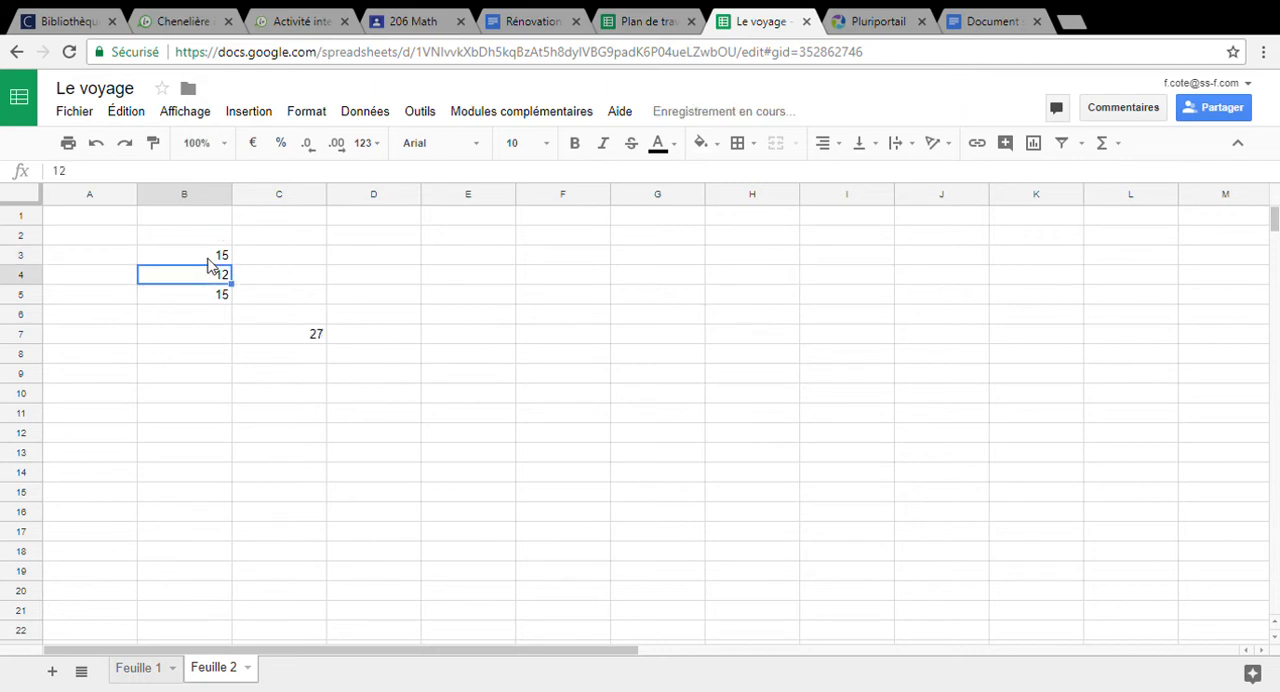
Divide the third number by the second in cell C8 with the formula =B5/B4
left_click(315, 340)
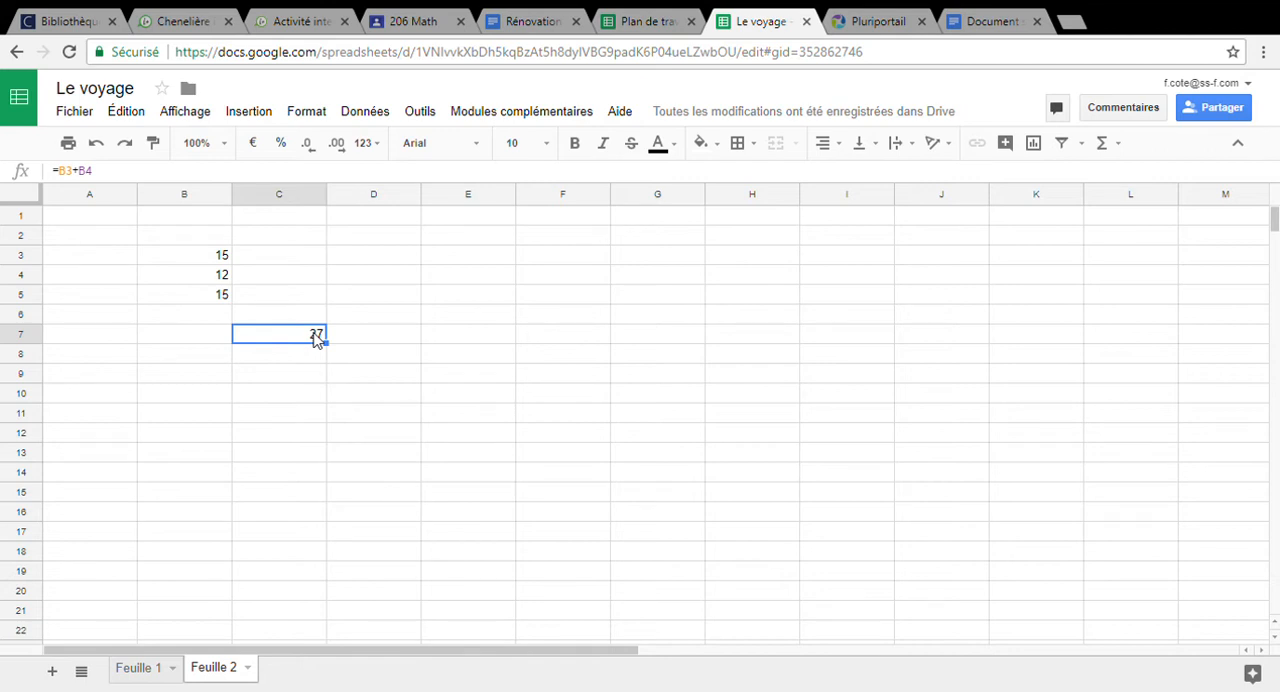
left_click(206, 274)
left_click(210, 300)
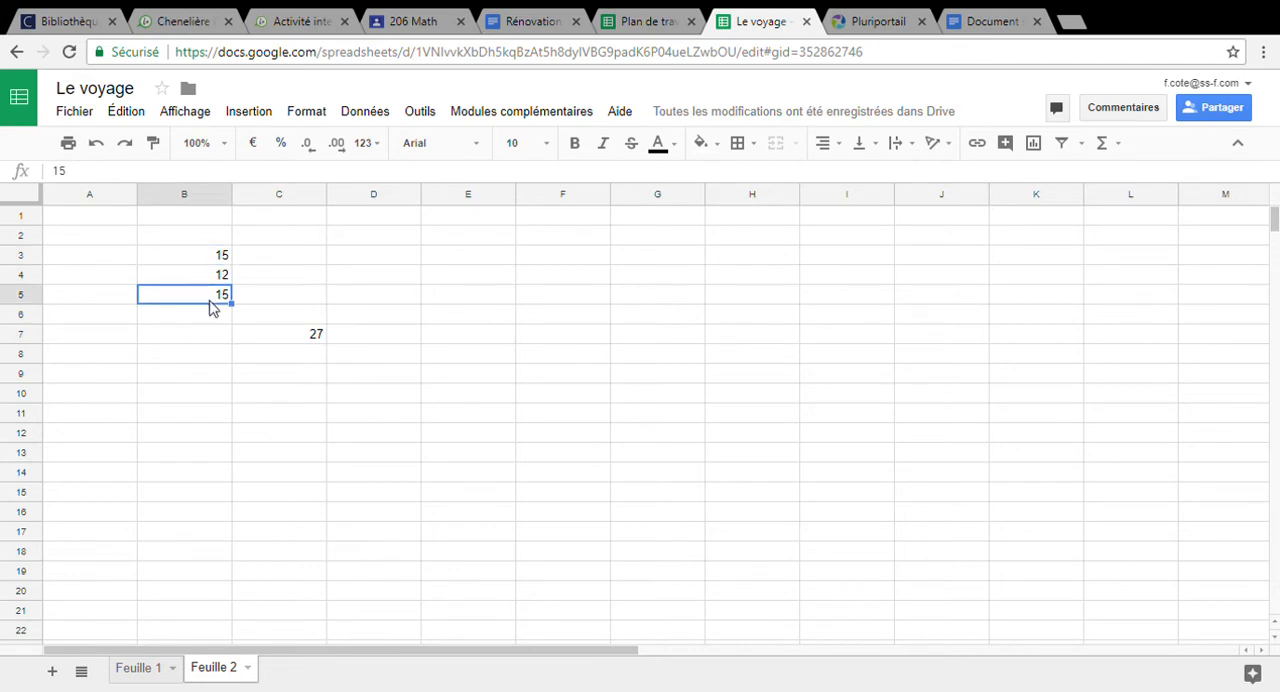
left_click(264, 356)
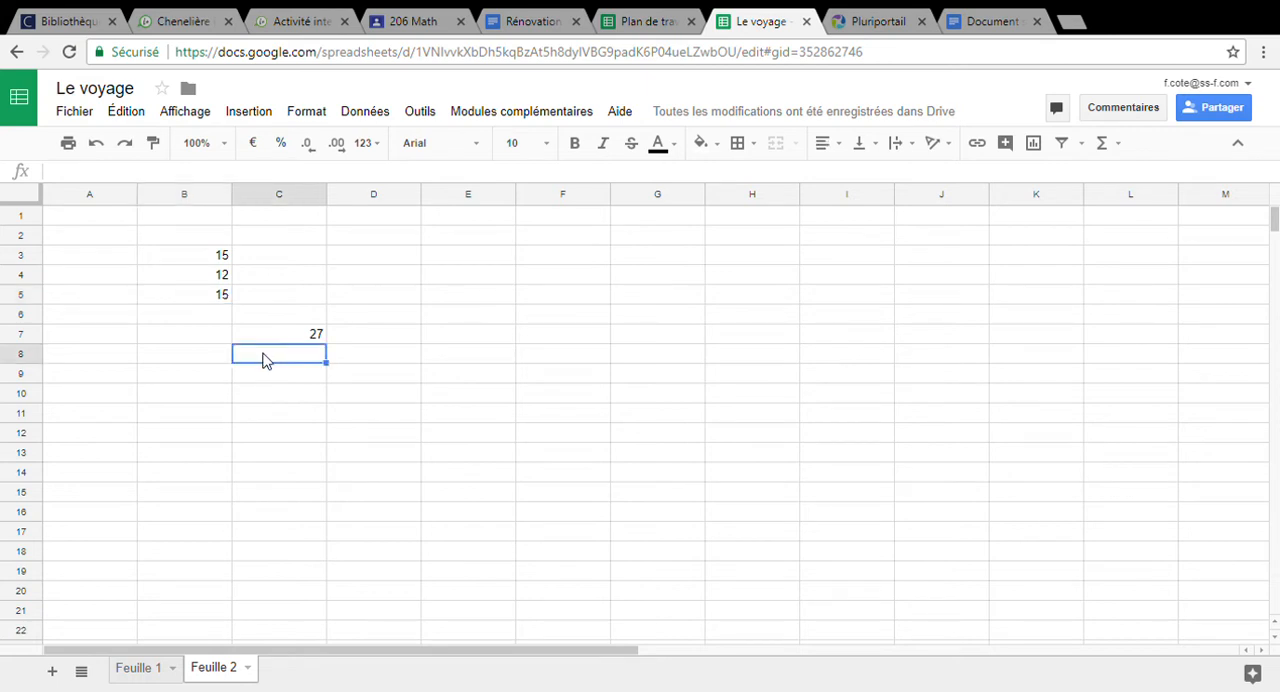
type("=")
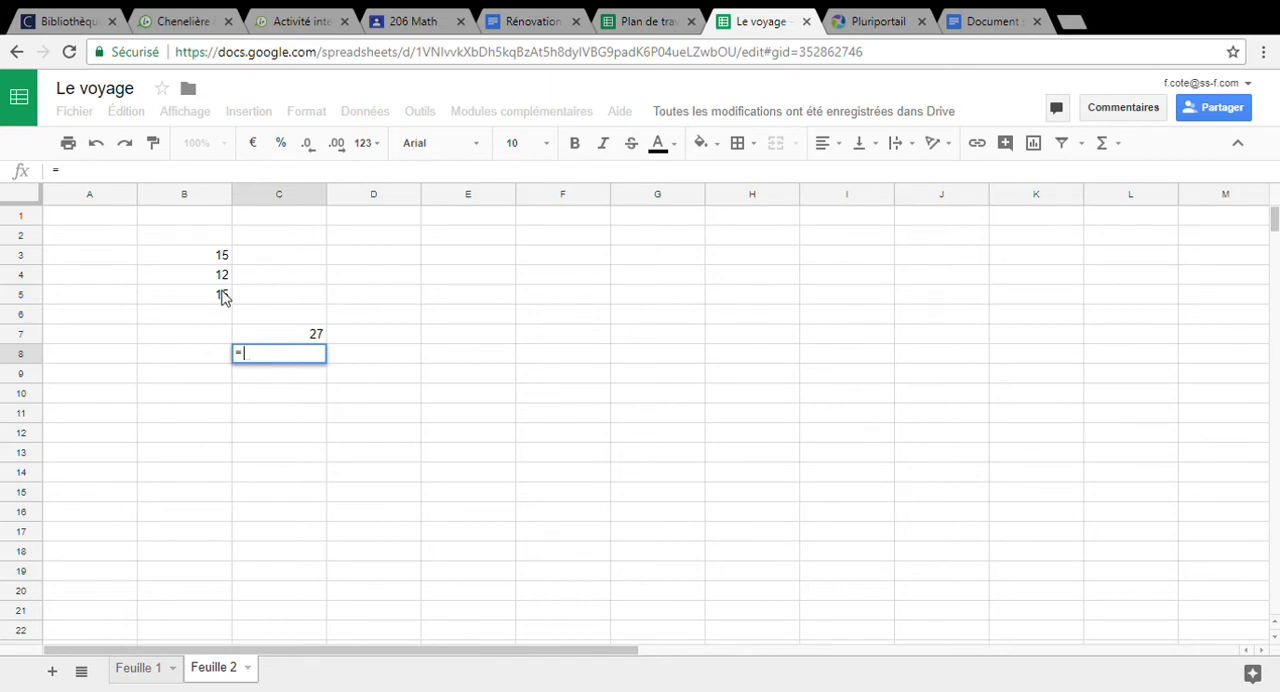
left_click(224, 296)
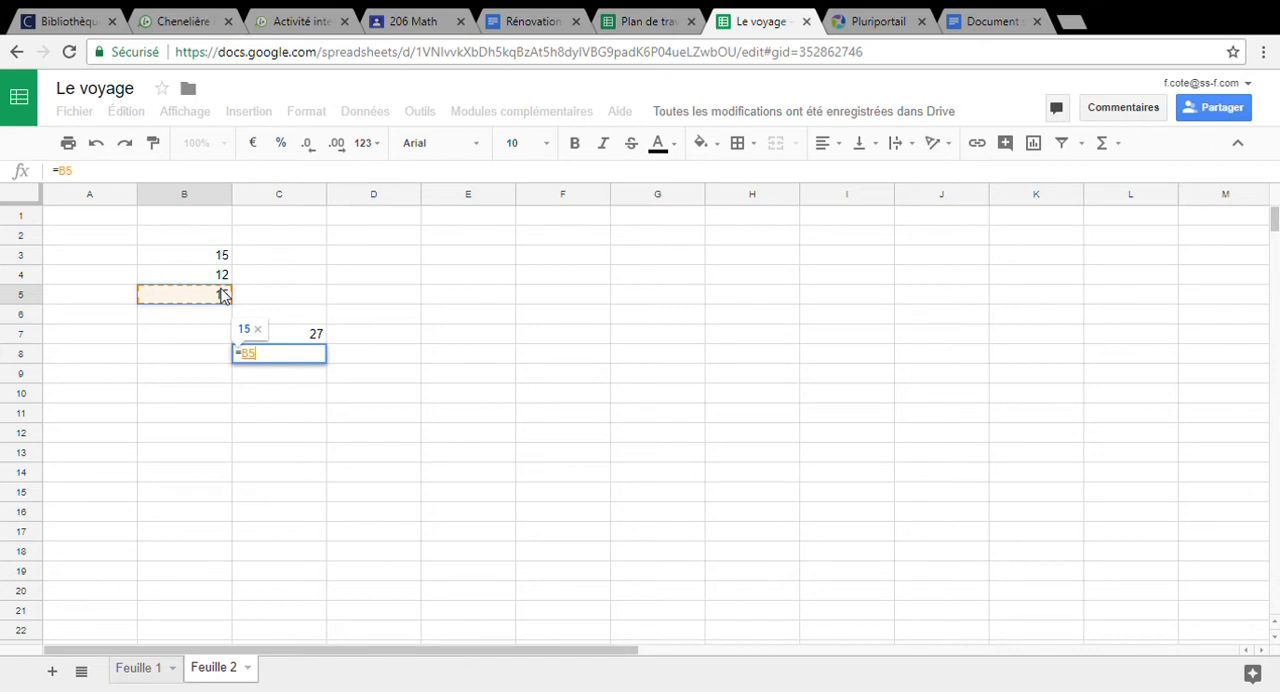
type("/")
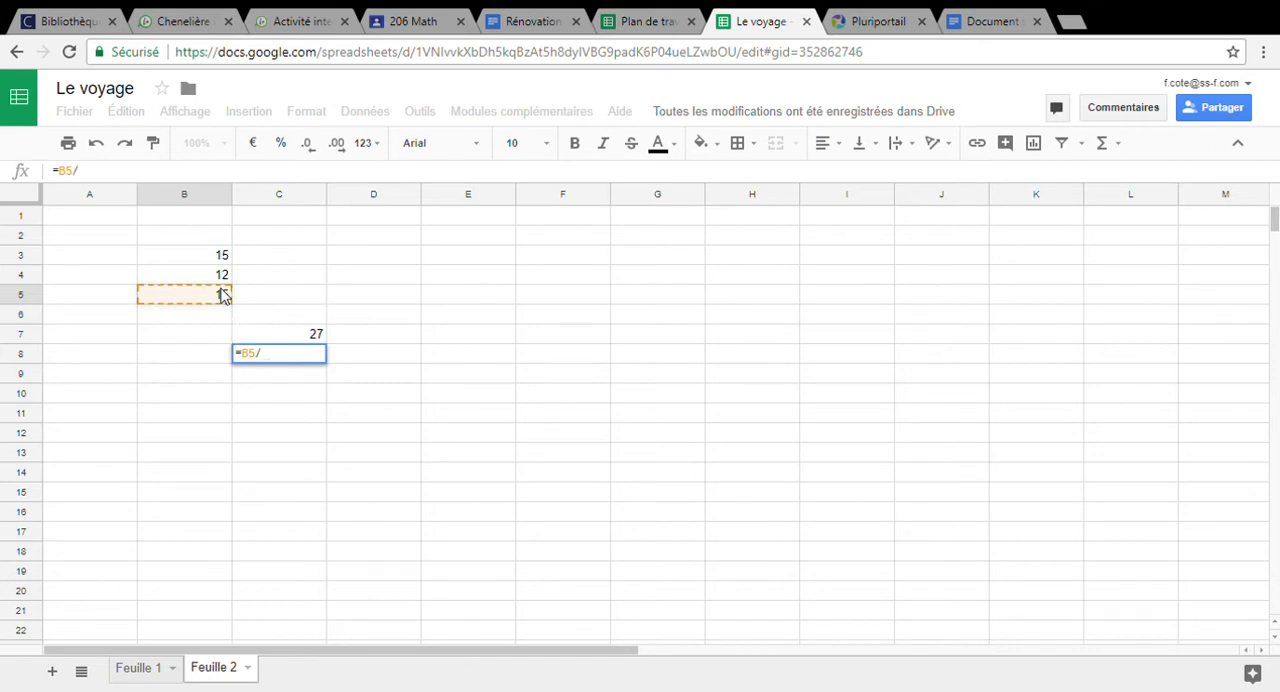
left_click(222, 281)
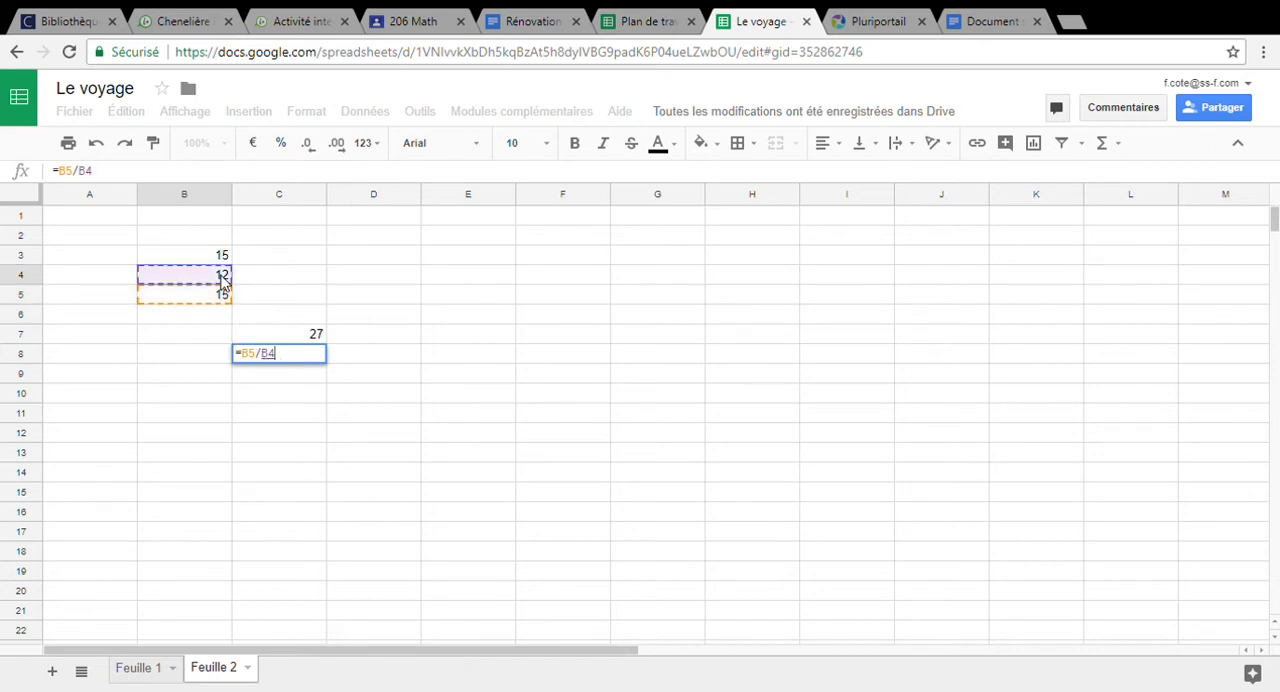
key("Return")
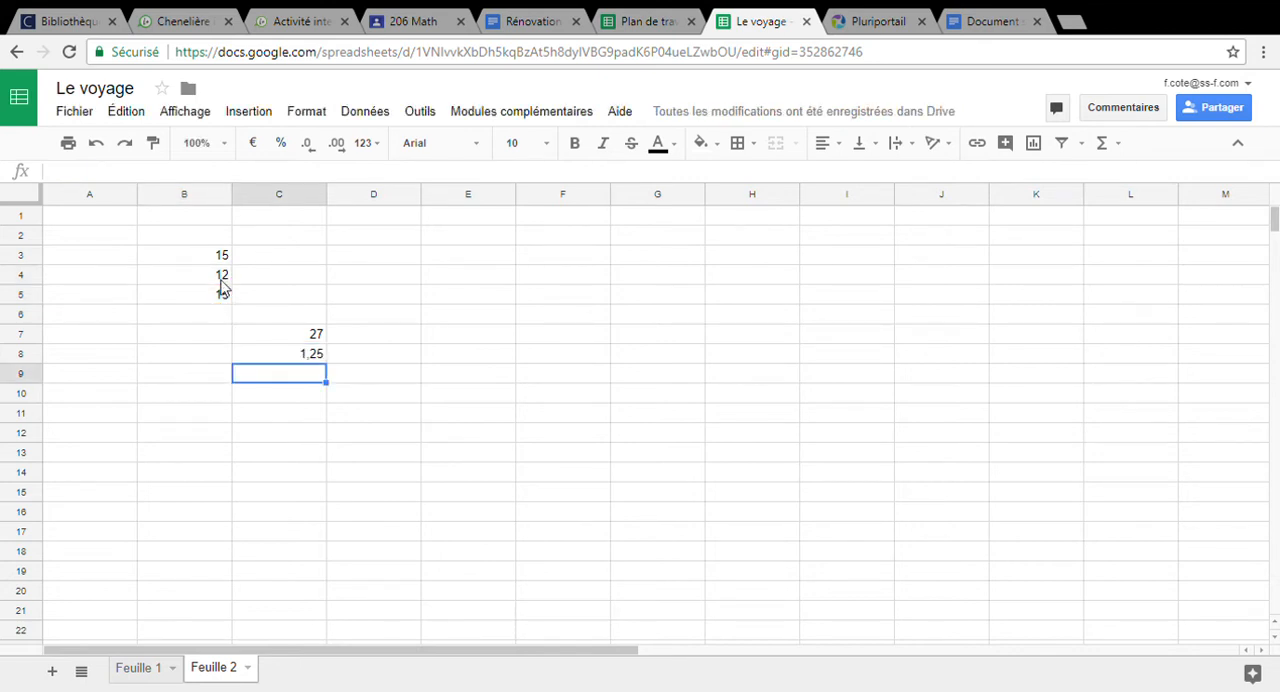
Change the value in cell B5 to 36 to test the division formula
left_click(222, 298)
type("36")
key("Return")
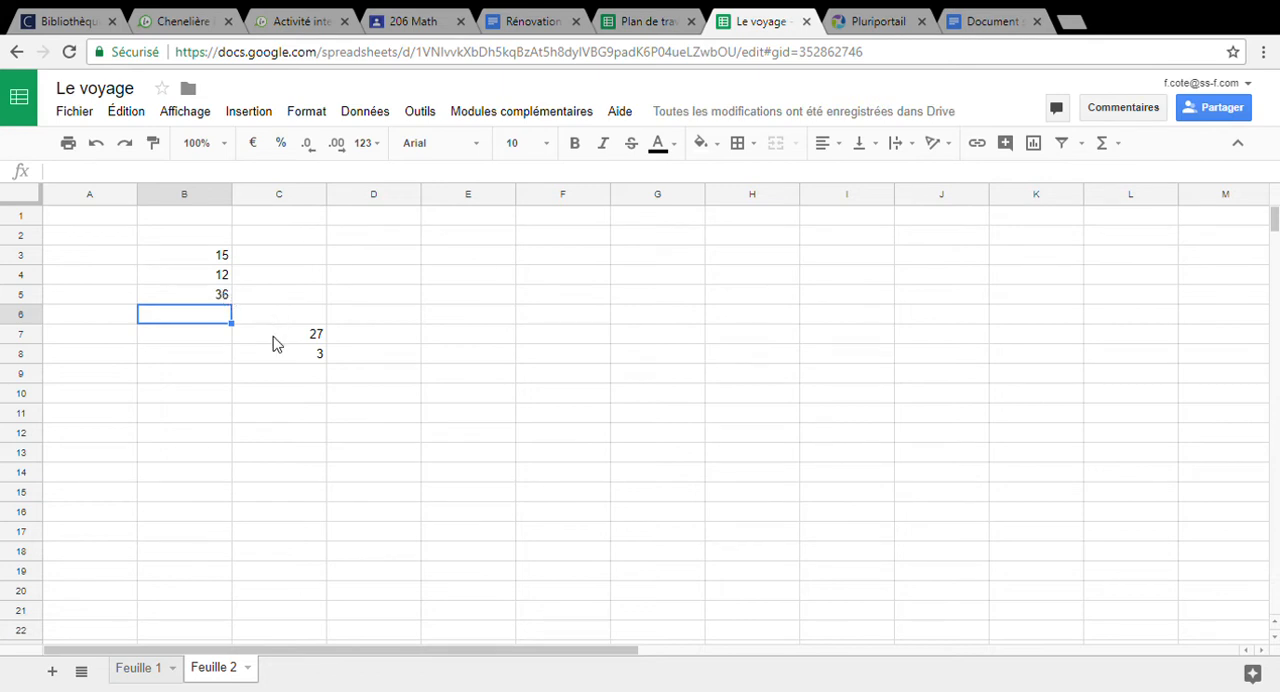
Multiply the second number by the first in cell C9 with the formula =B4*B3
left_click(288, 376)
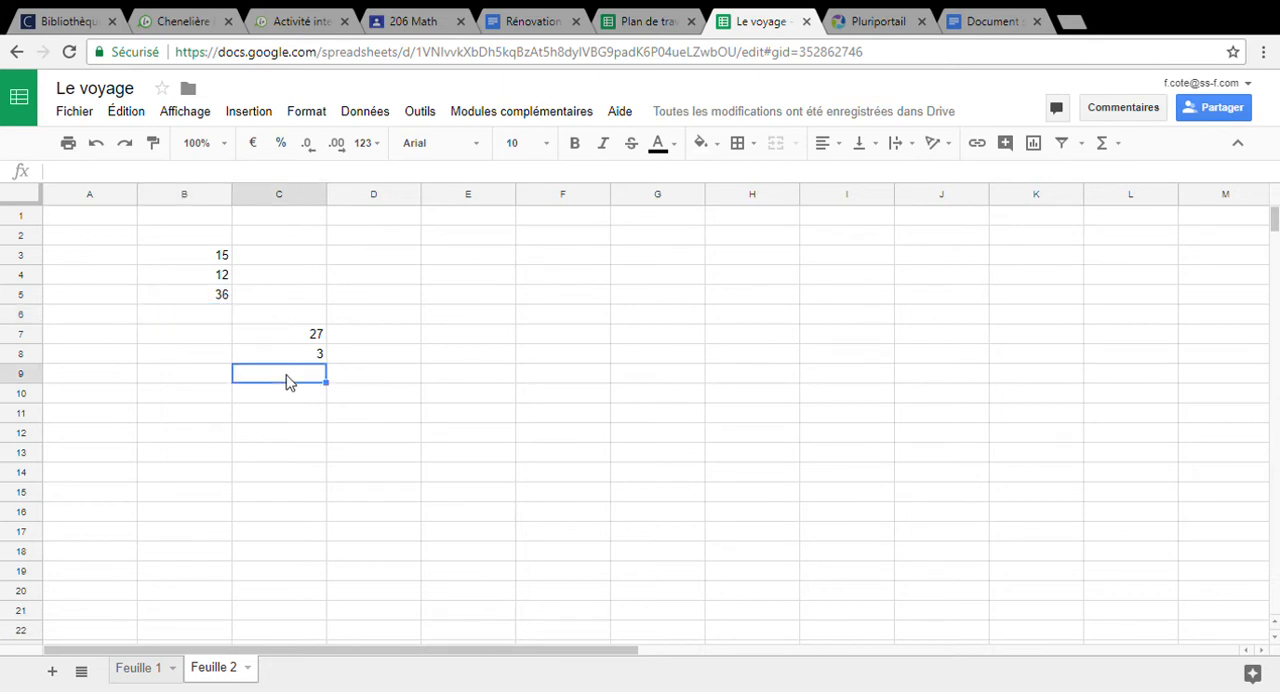
type("=")
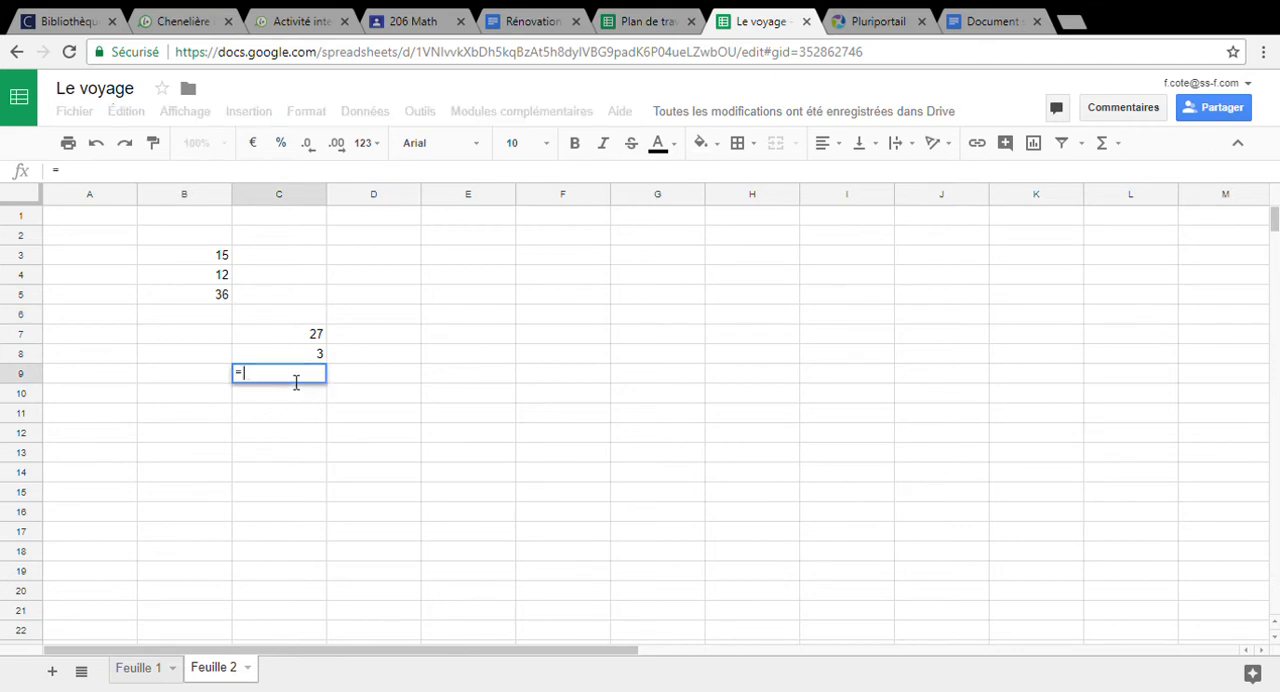
left_click(218, 280)
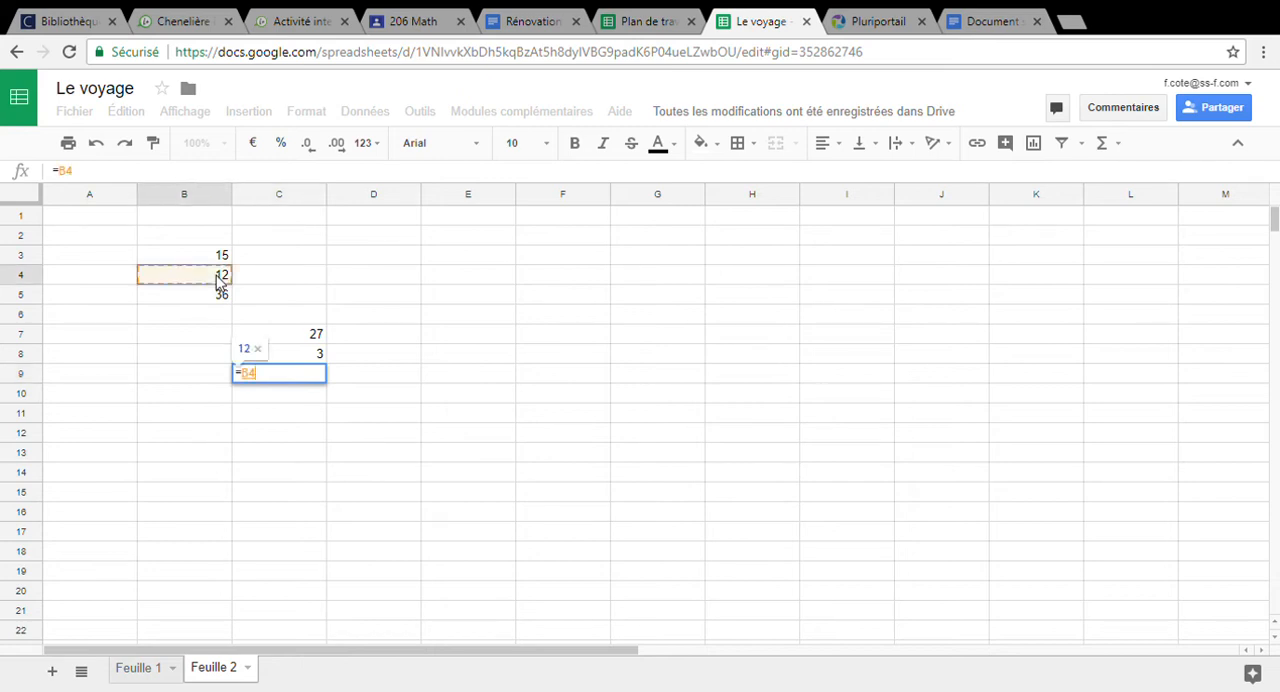
type("*")
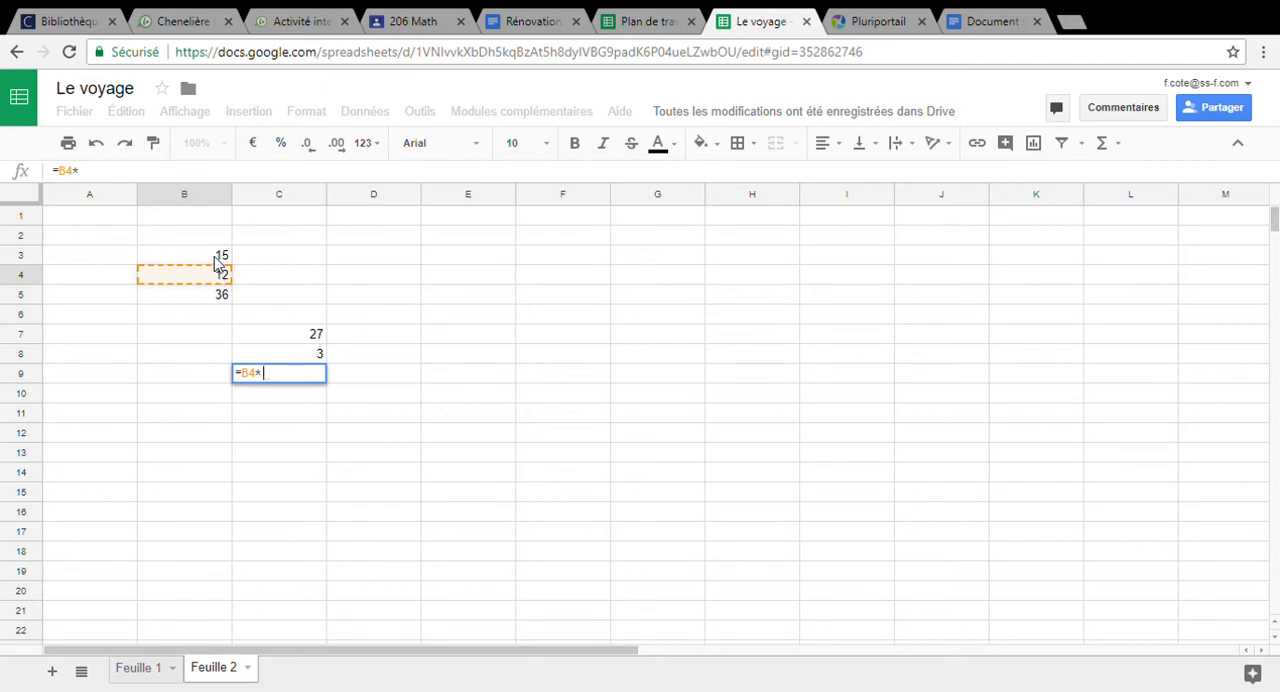
left_click(218, 262)
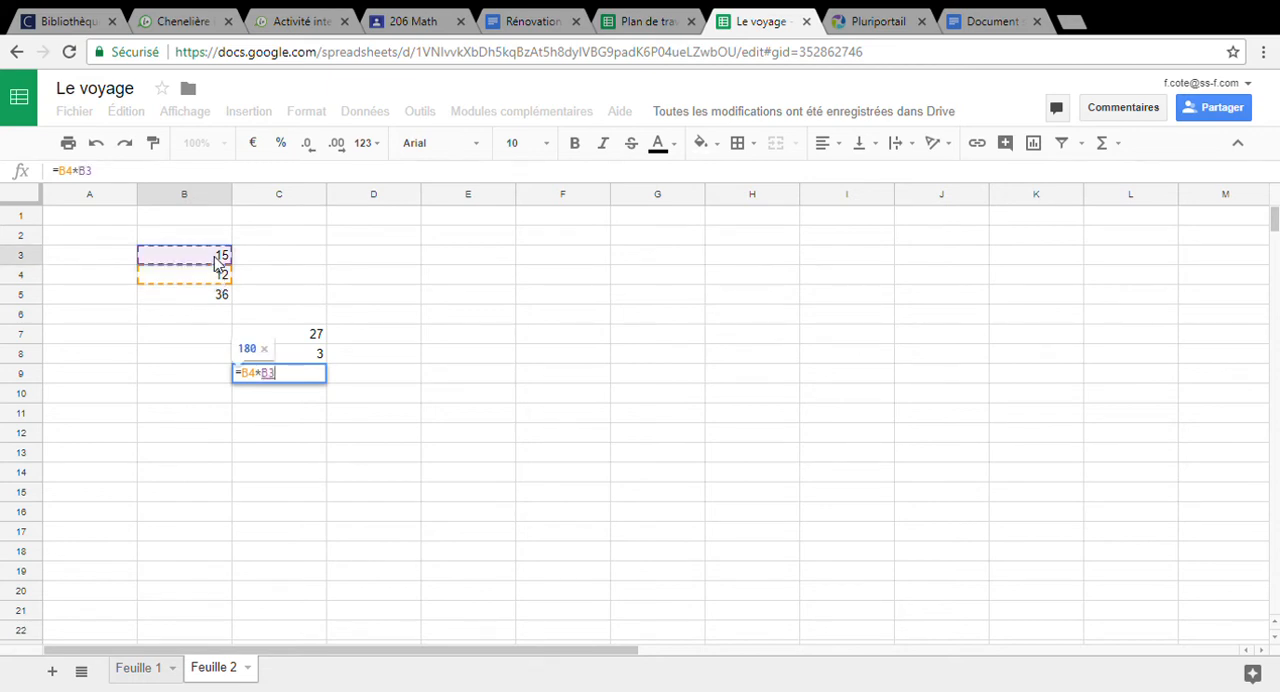
key("Return")
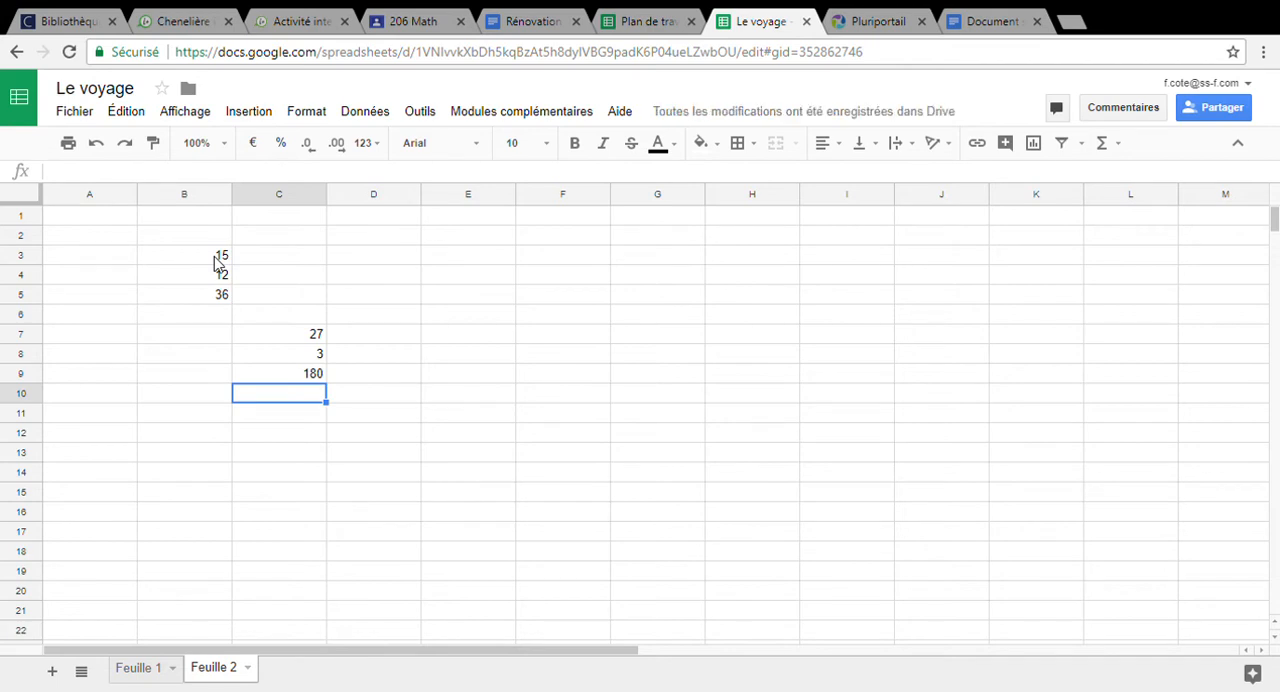
In cell C12, multiply the first number by the difference of the third and second with the formula =B3*(B5-B4)
key("Down")
key("Down")
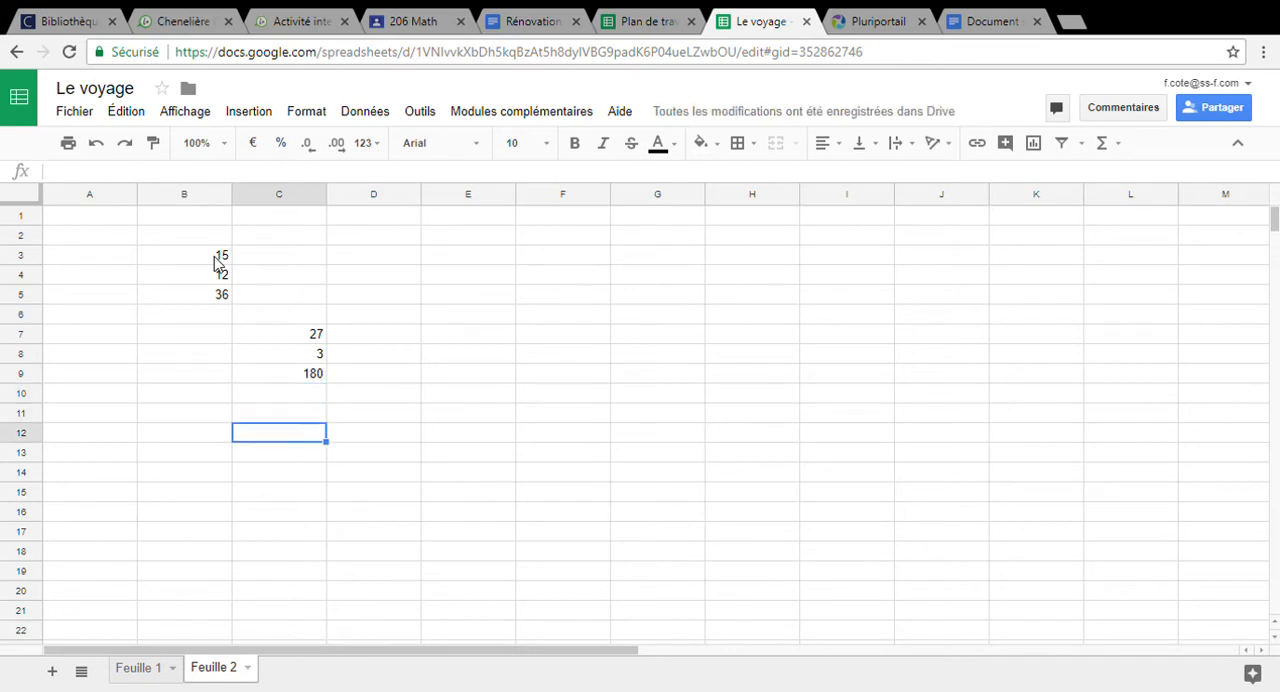
type("=")
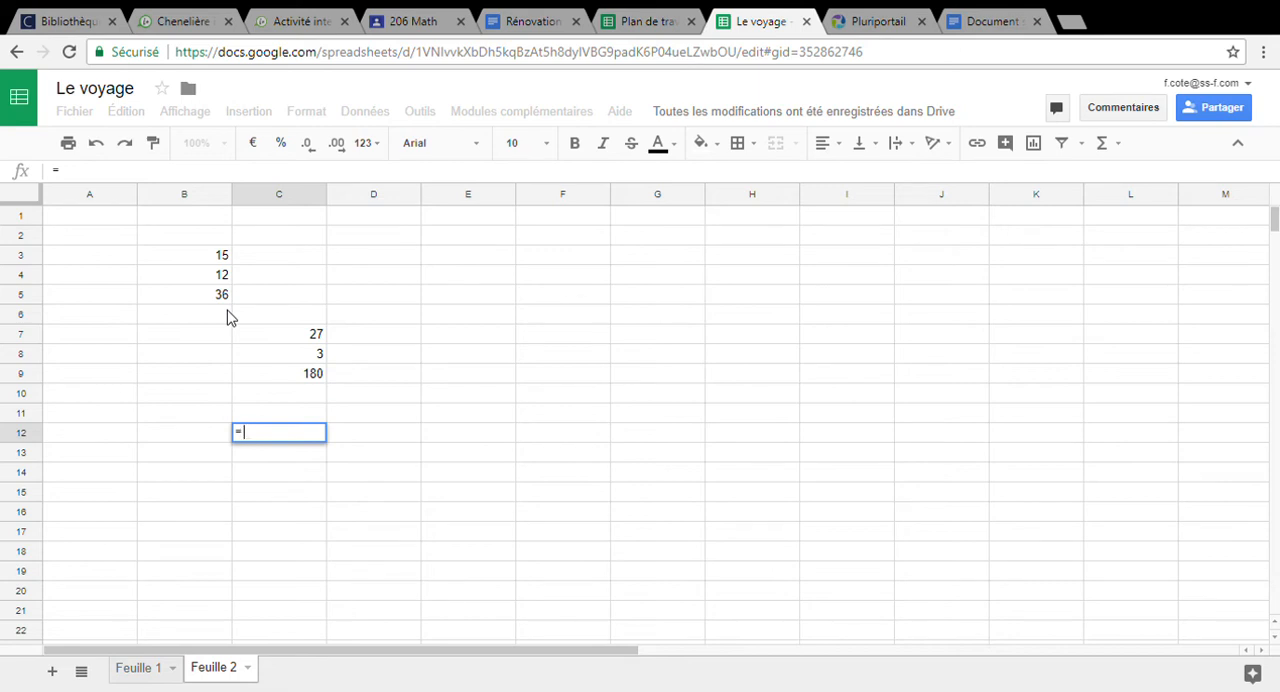
left_click(220, 262)
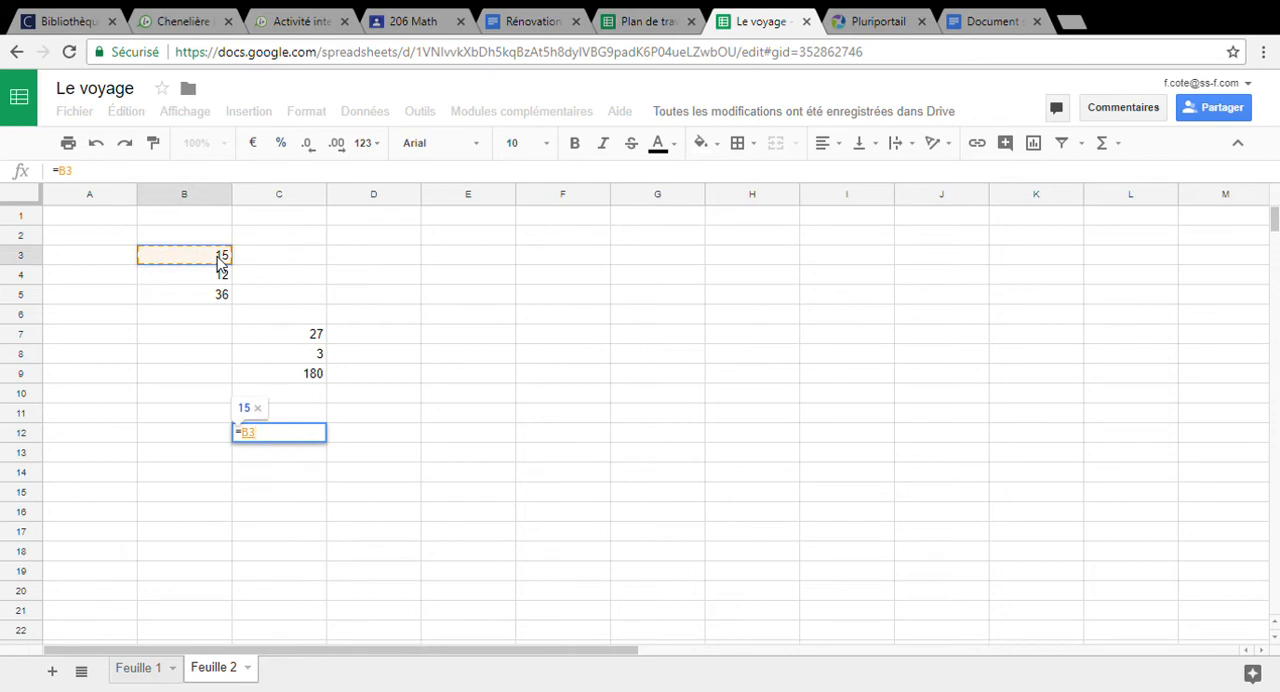
type("*(")
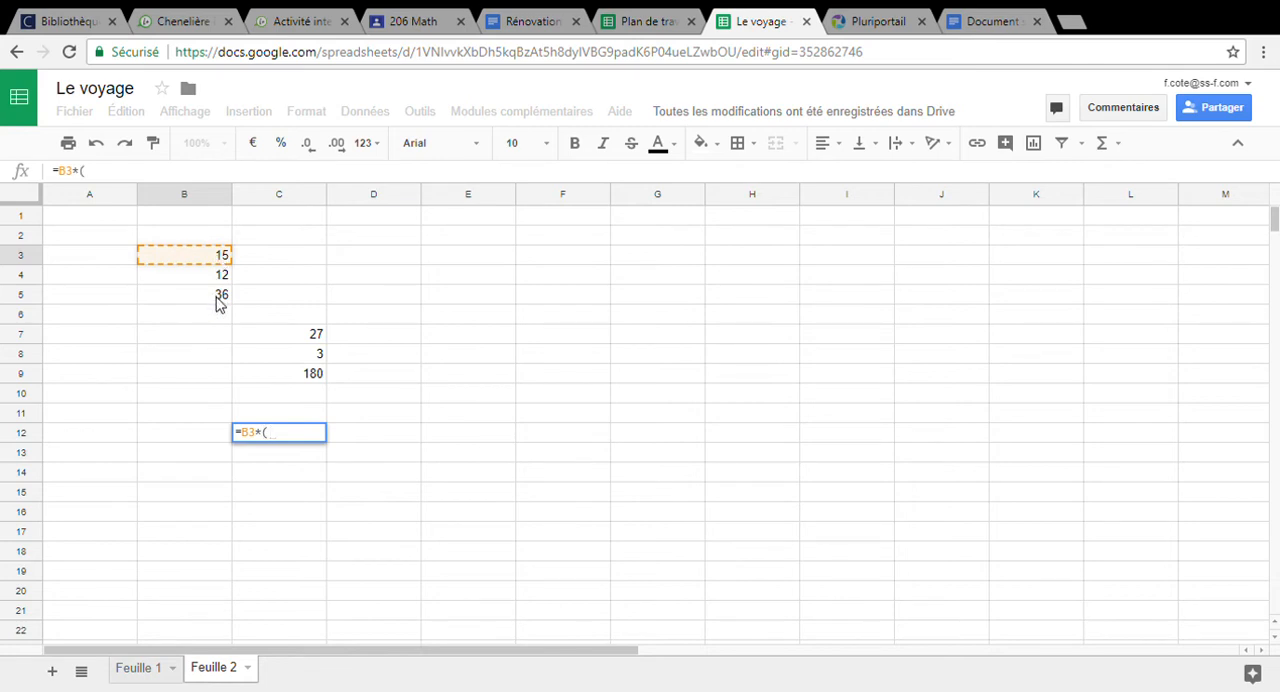
left_click(219, 298)
type("-")
left_click(219, 278)
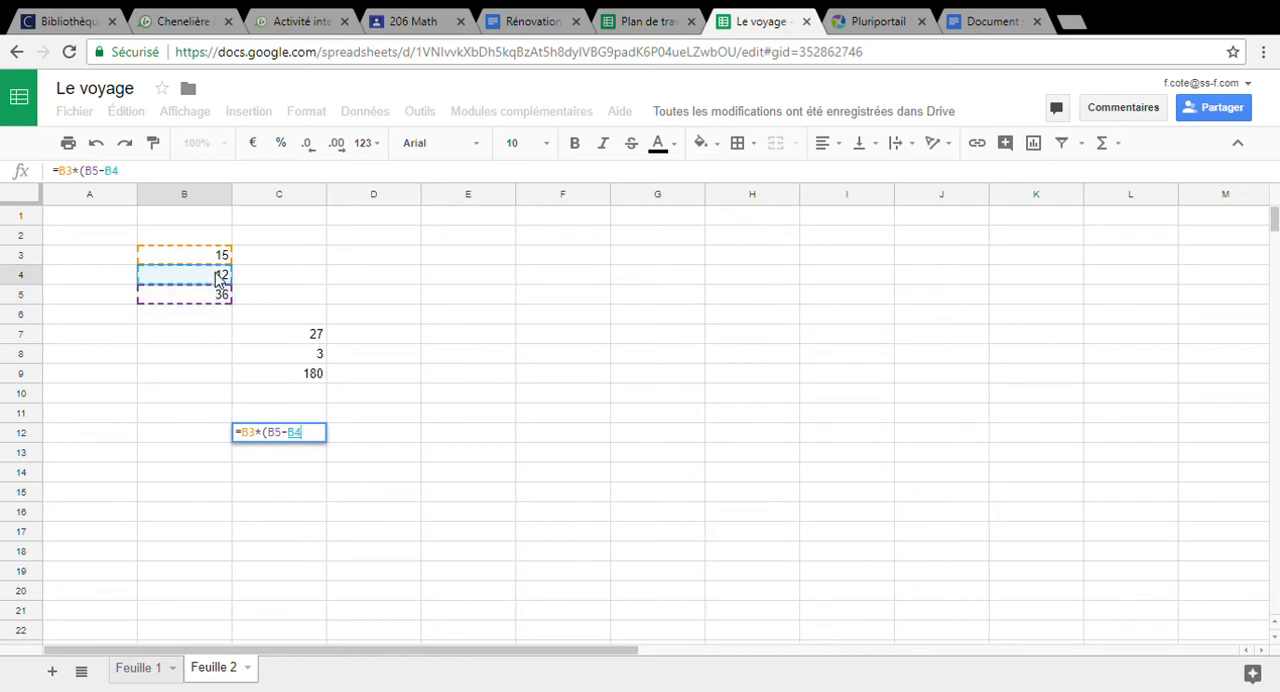
type(")")
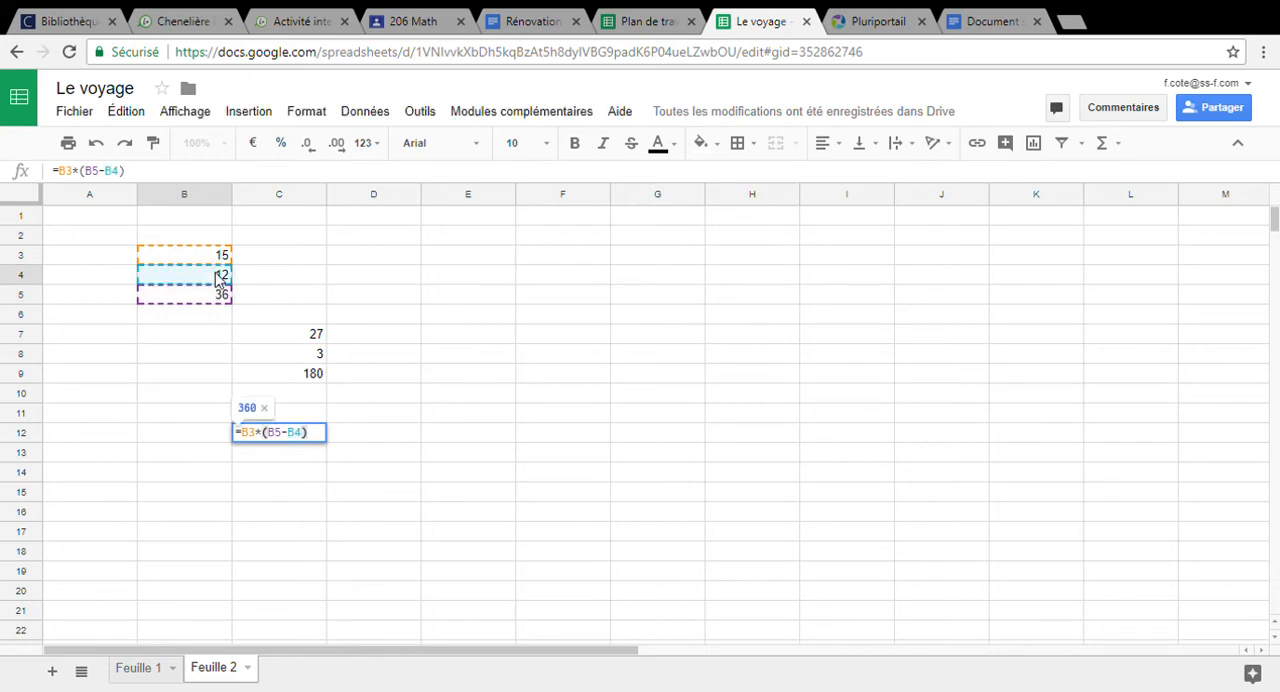
key("Return")
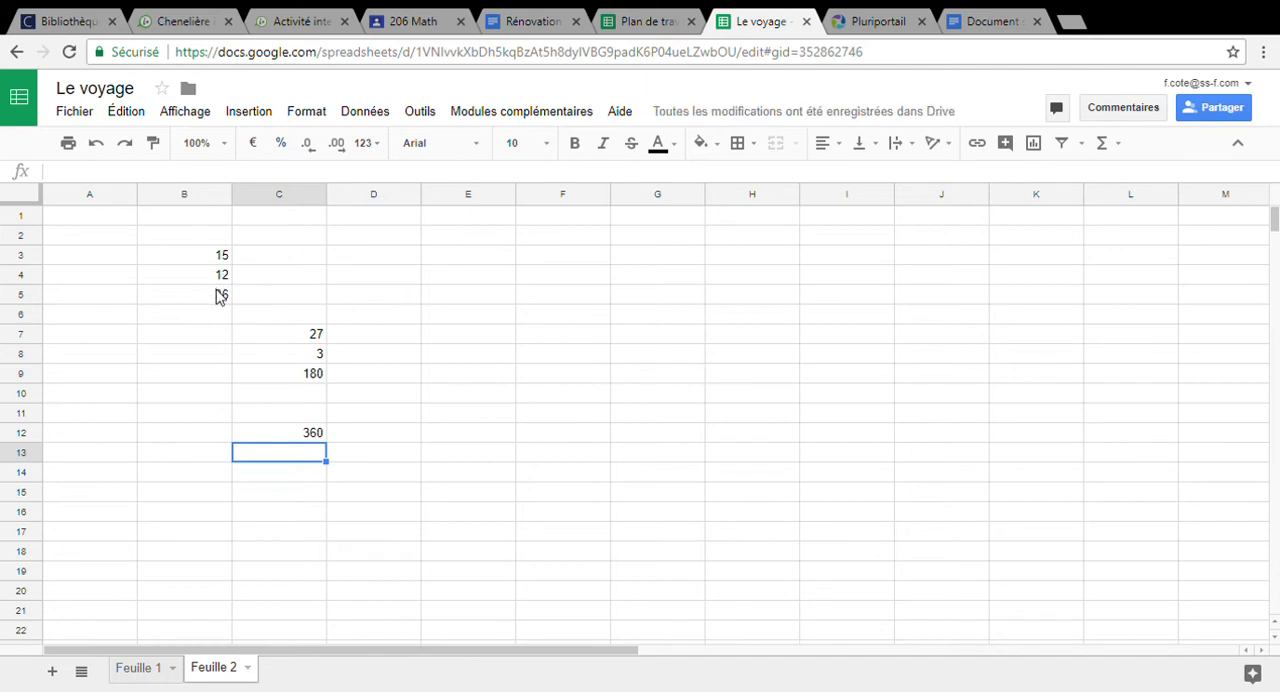
Change cell B5 to 3 and cell B4 to 8 to test that all the formulas update
left_click(222, 296)
type("3")
key("Return")
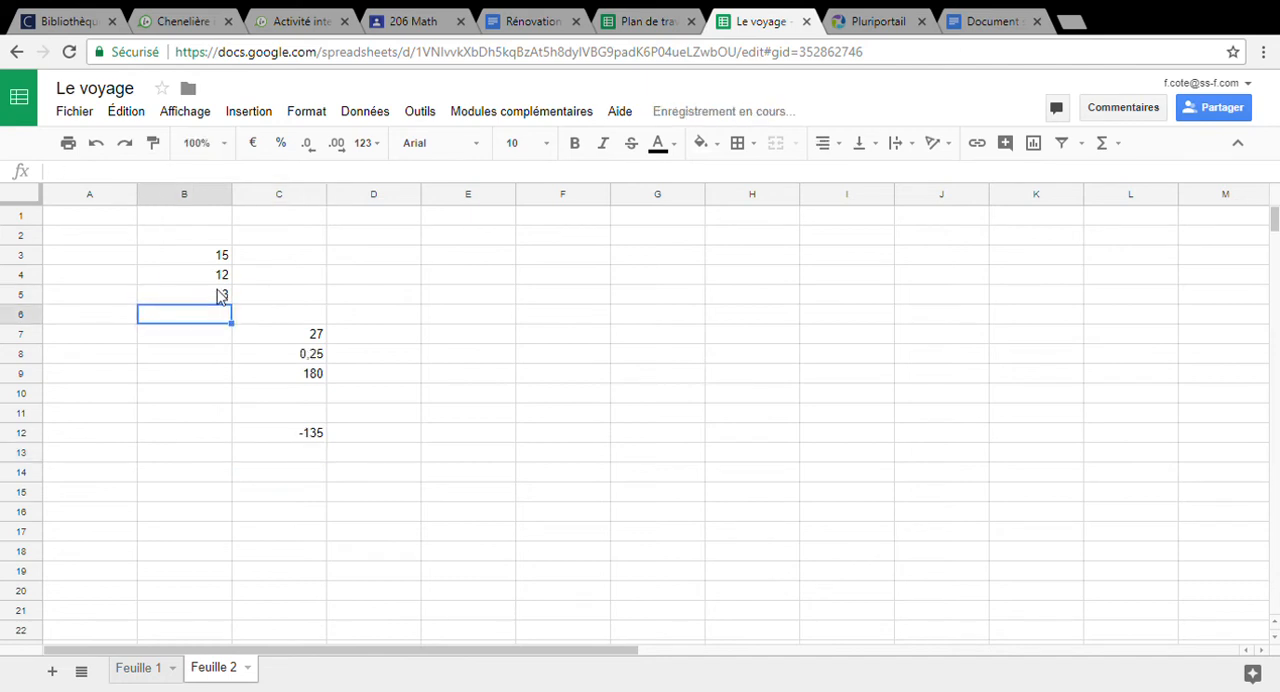
left_click(557, 286)
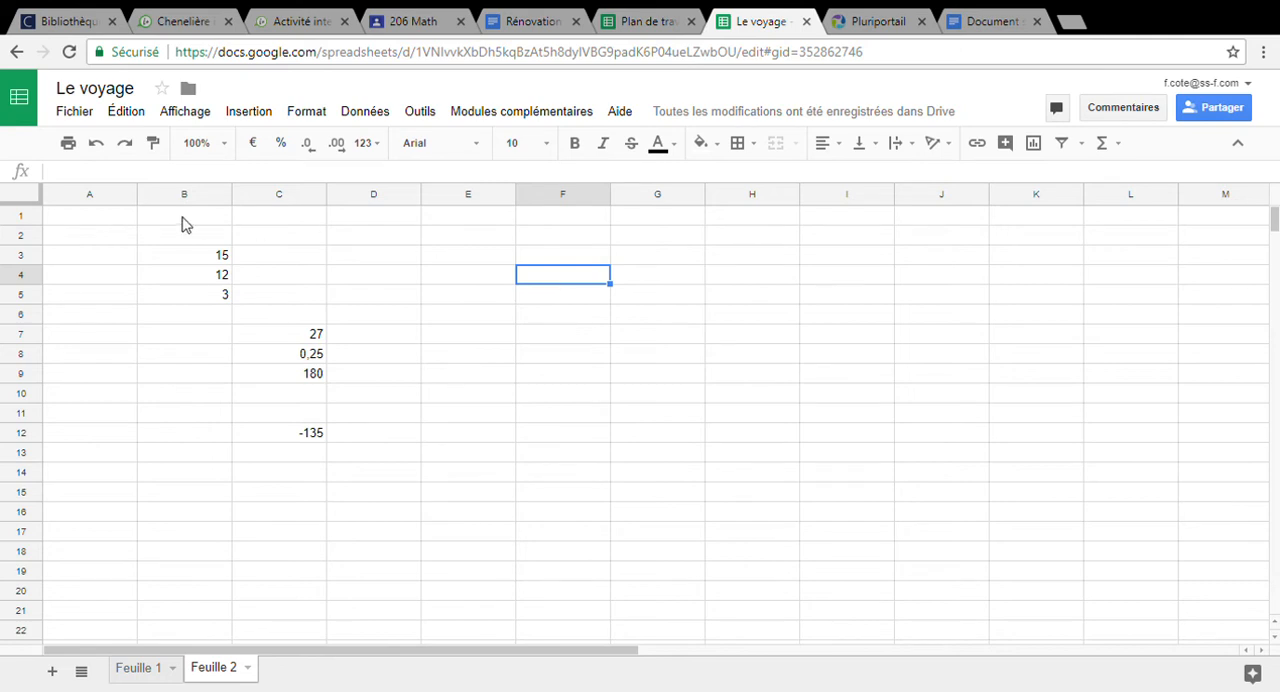
left_click(195, 279)
type("8")
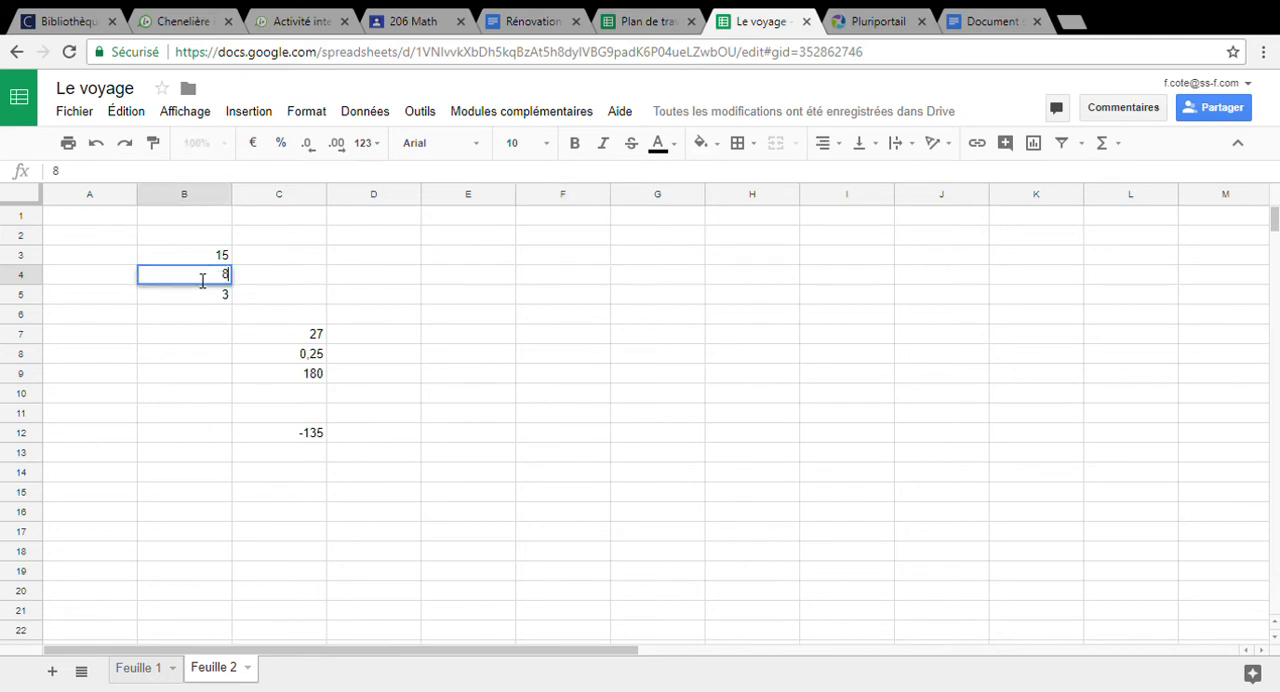
key("Return")
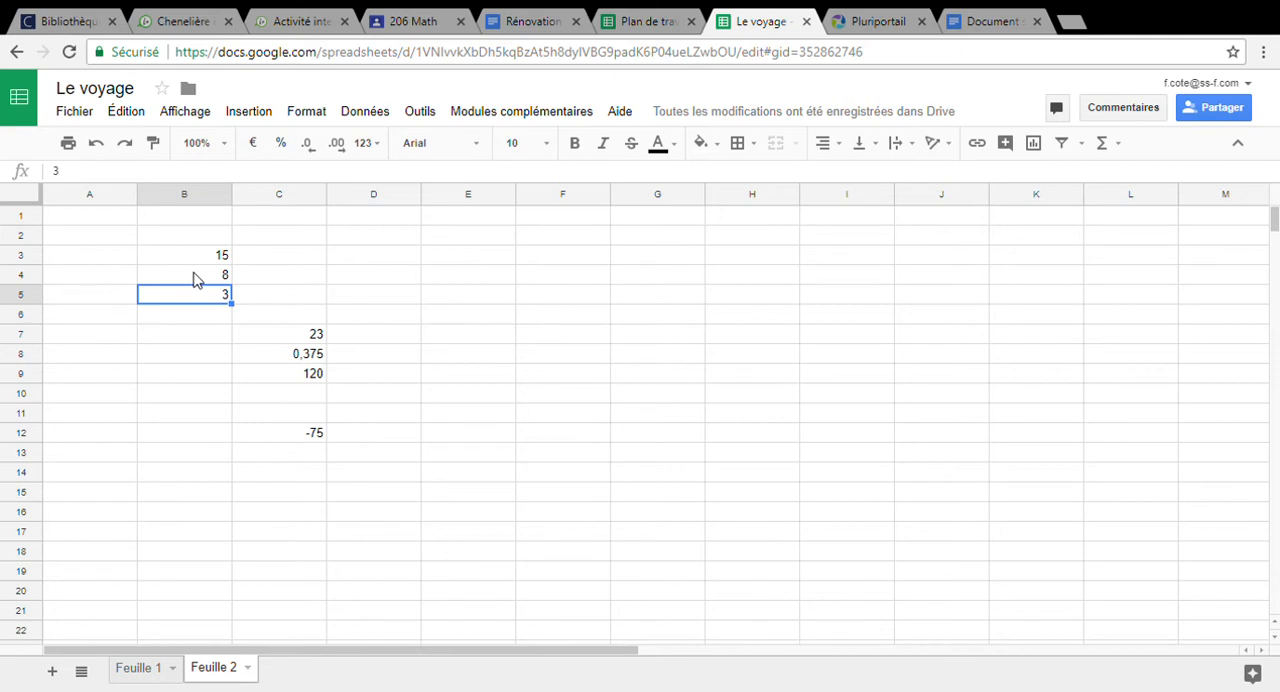
On the Feuille 1 sheet, set Nombre de personnes to 10 and Coût du billet to 125
left_click(134, 673)
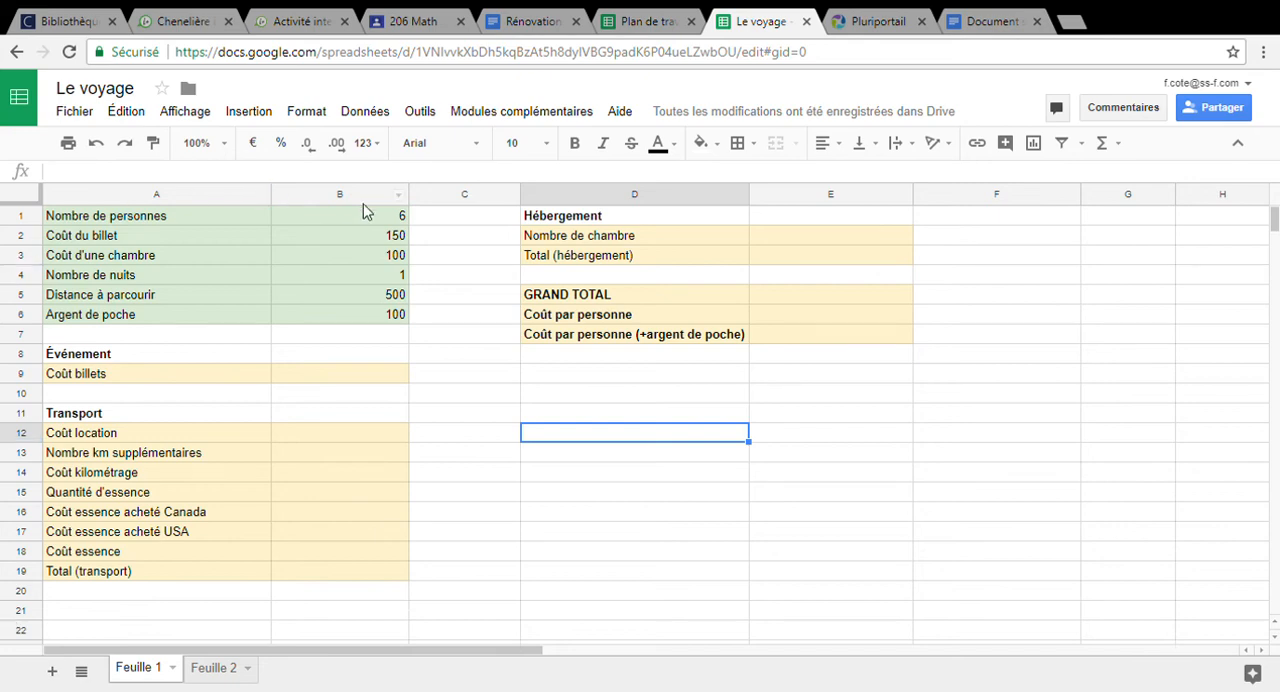
left_click(403, 222)
type("10")
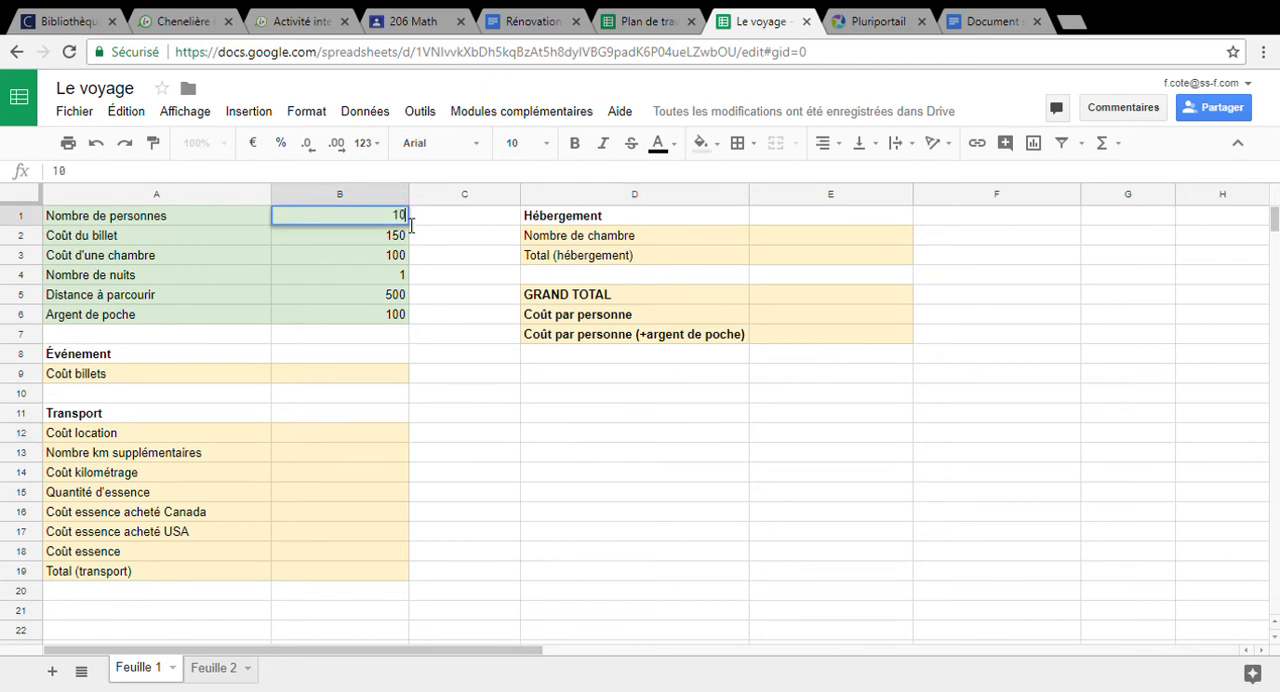
key("Tab")
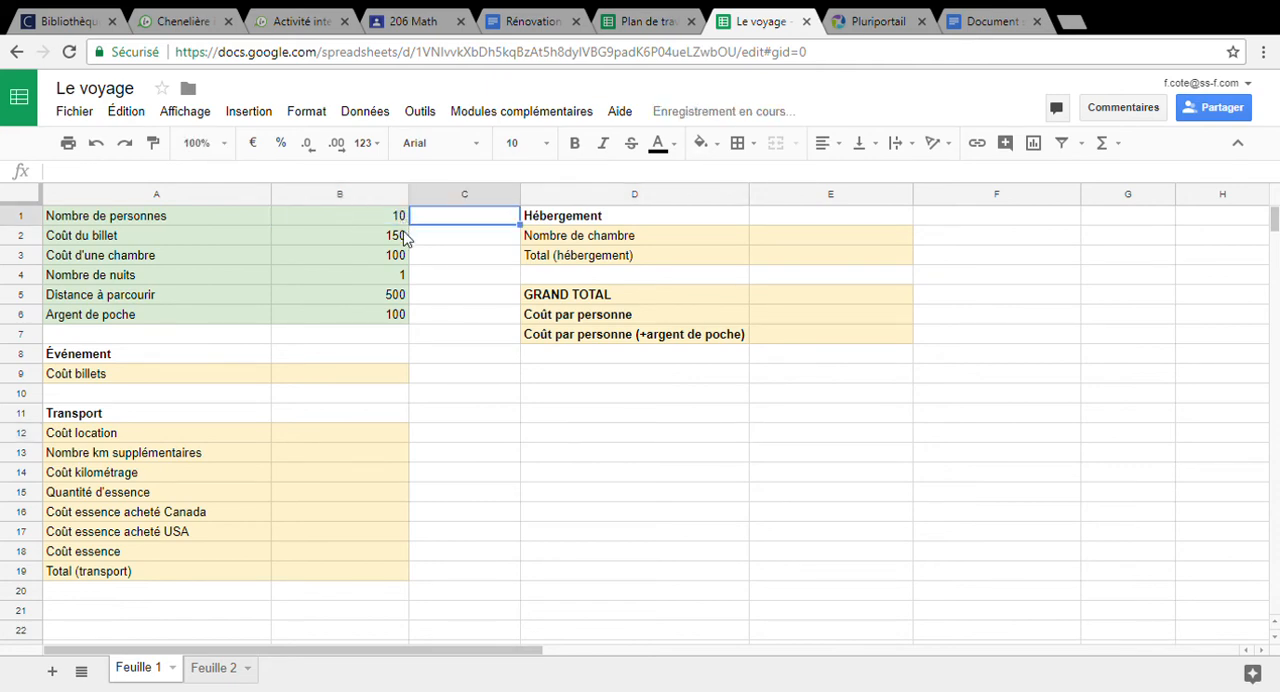
left_click(403, 243)
type("125")
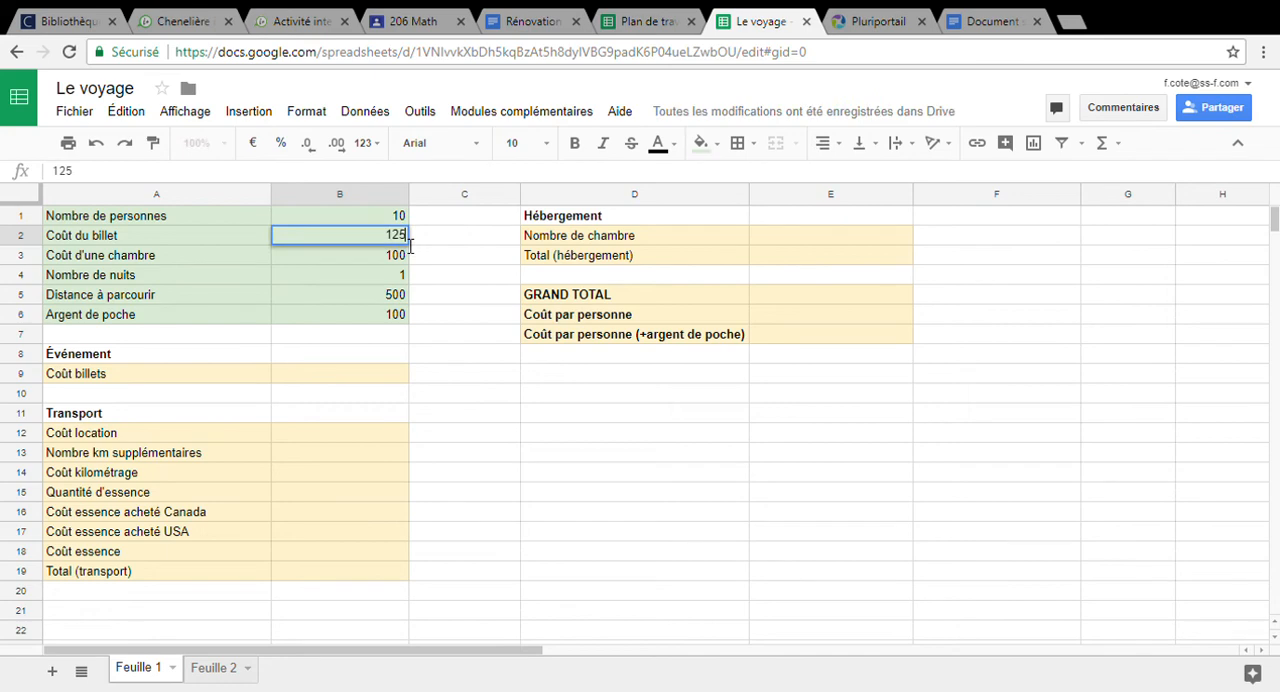
key("Return")
Set Coût d'une chambre to 280 and Nombre de nuits to 2
type("1")
type("280")
key("Return")
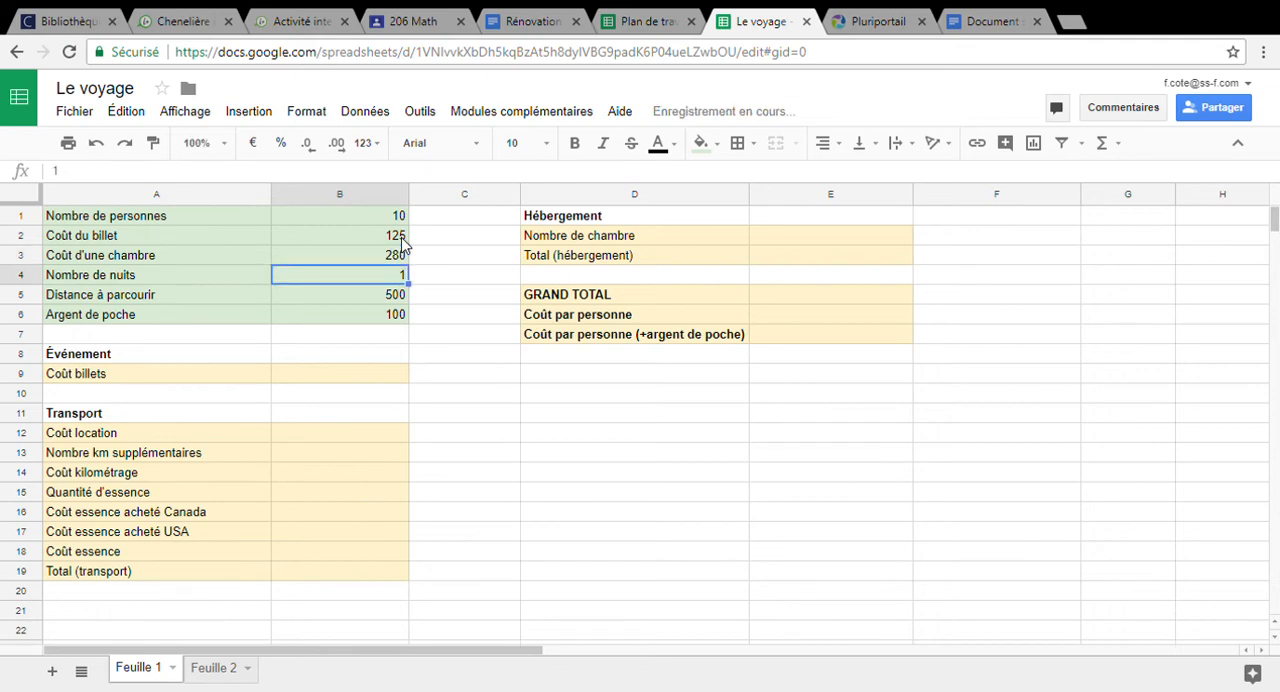
type("2")
key("Return")
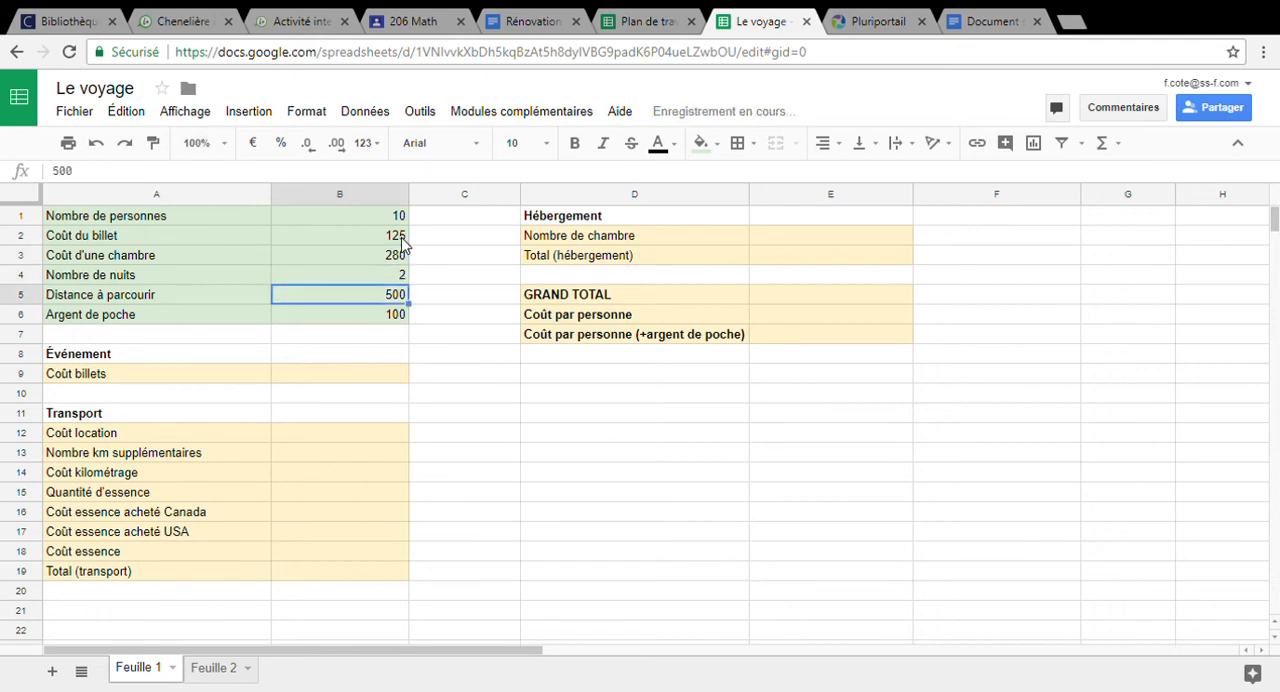
Set Distance à parcourir to 680 and Argent de poche to 275
type("680")
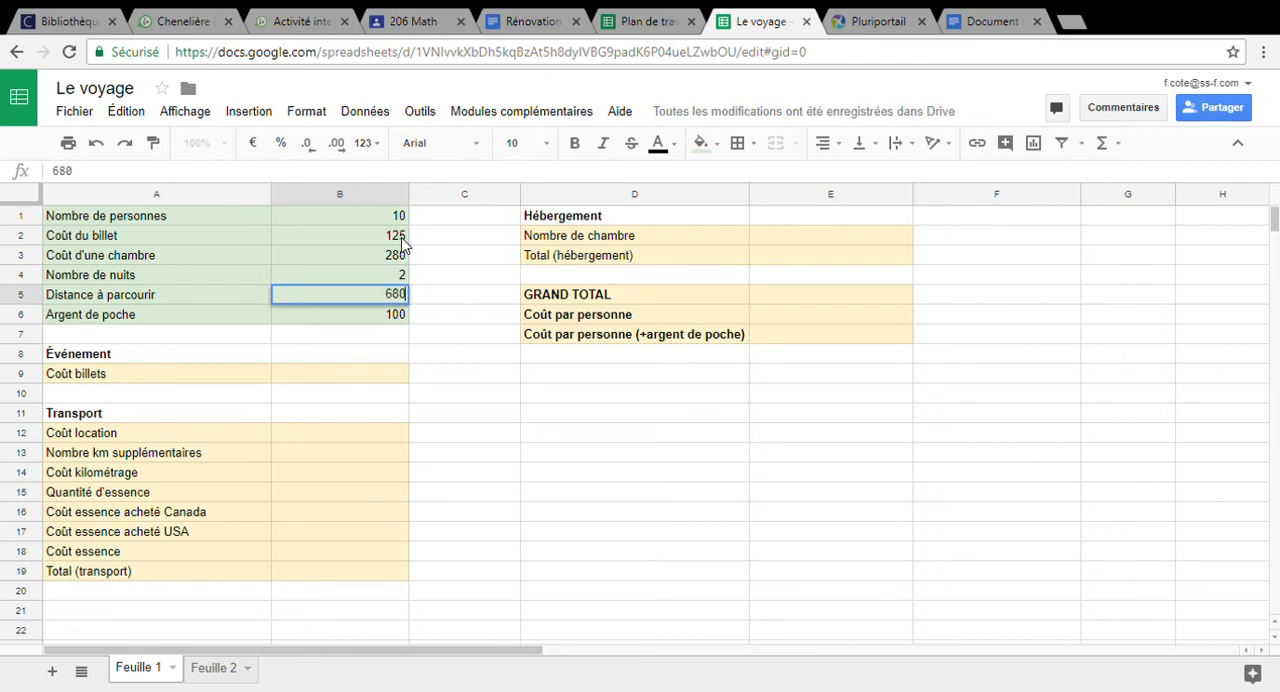
key("Return")
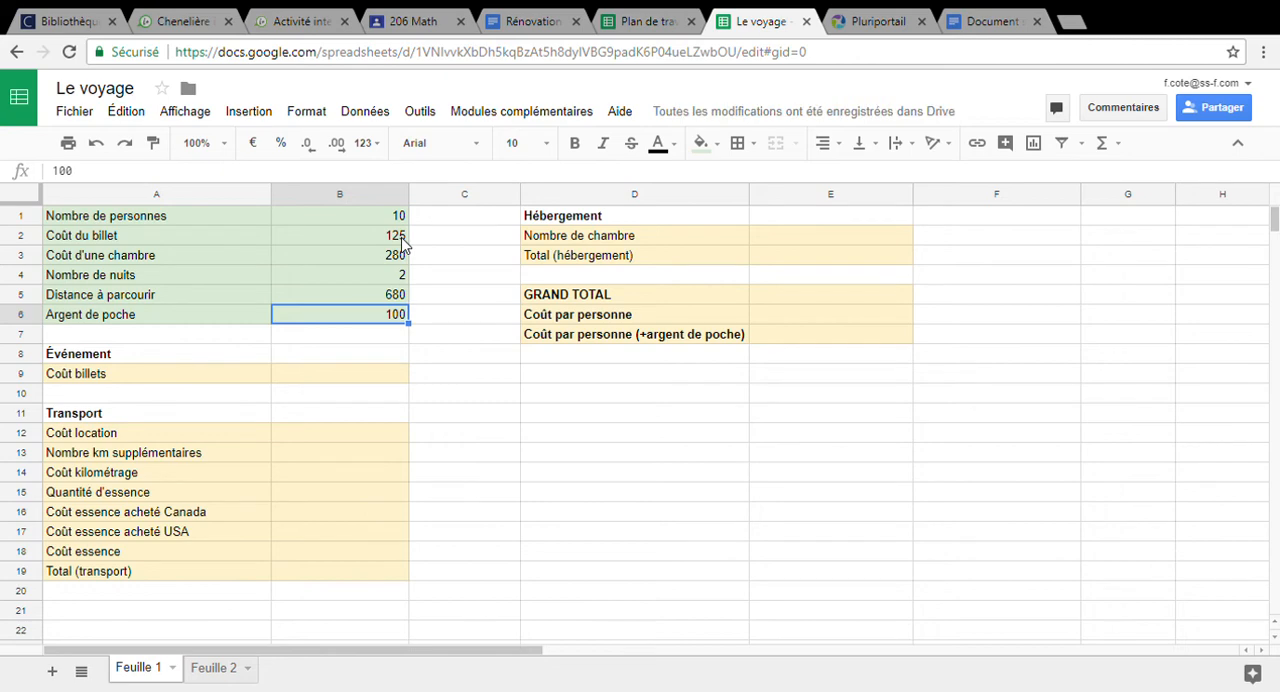
type("280")
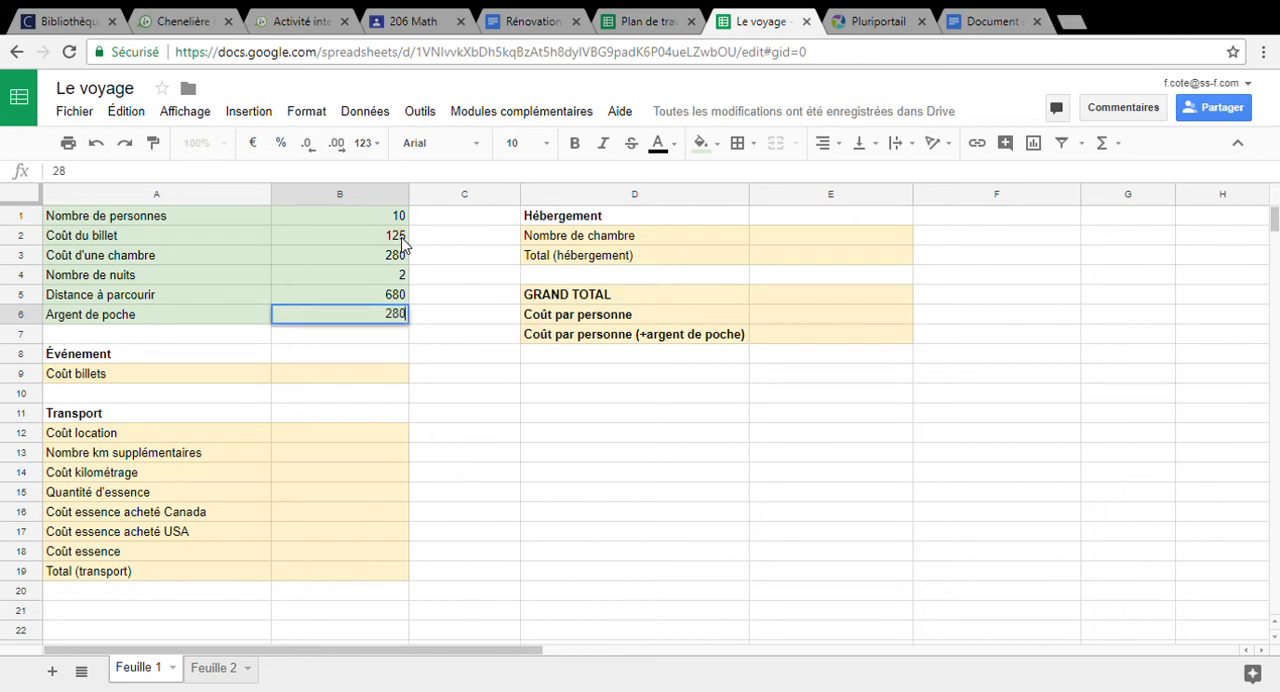
key("BackSpace")
key("BackSpace")
type("75")
key("Return")
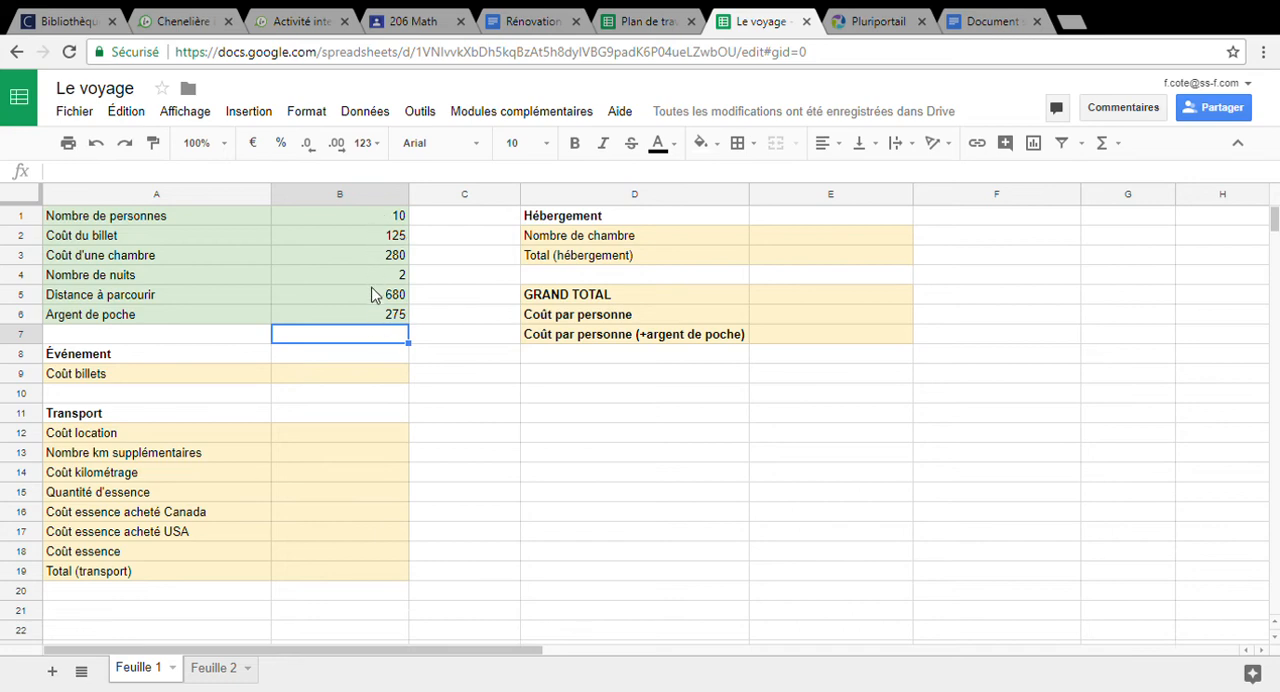
left_click(363, 377)
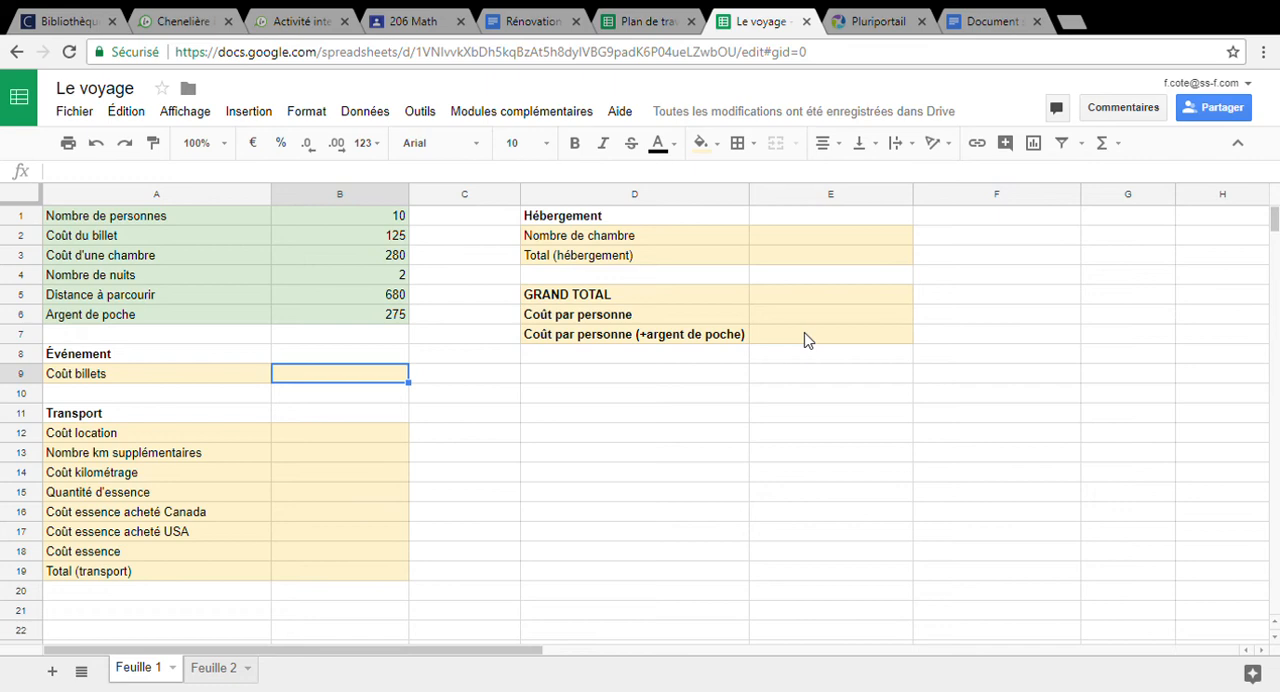
type("1250")
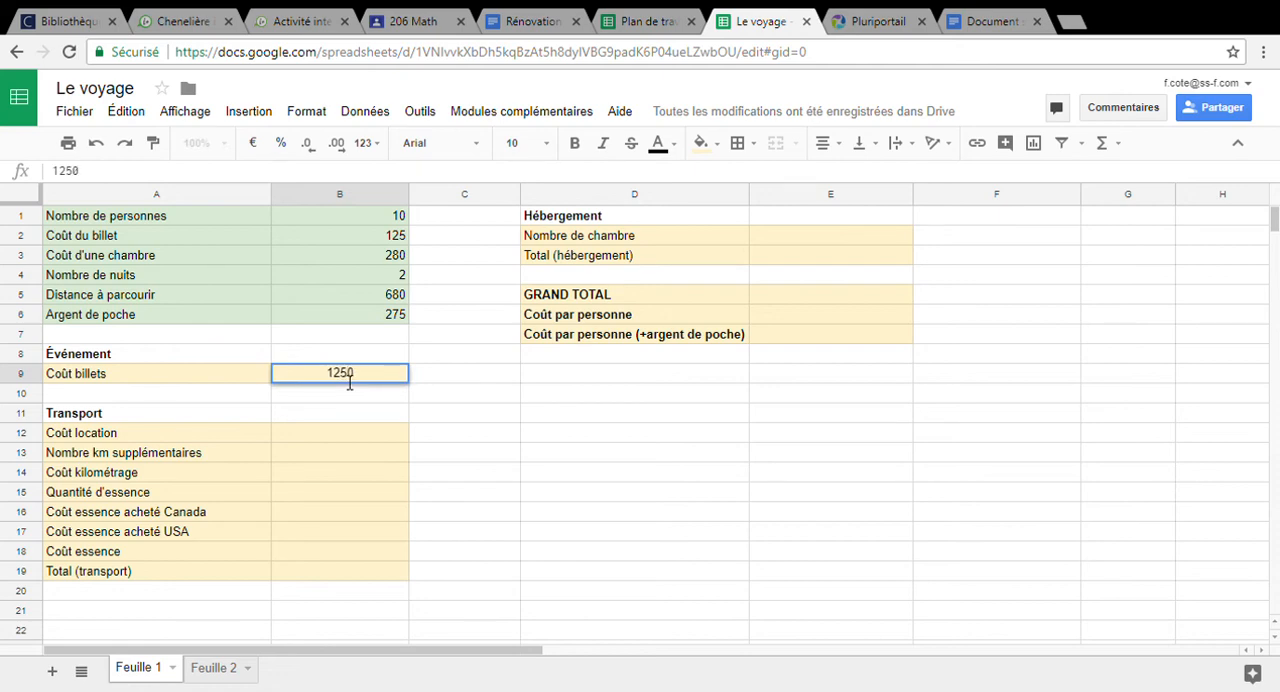
key("BackSpace")
key("BackSpace")
key("BackSpace")
key("BackSpace")
Calculate Coût billets in cell B9 from the ticket cost and number of people with the formula =B2*B1
type("=")
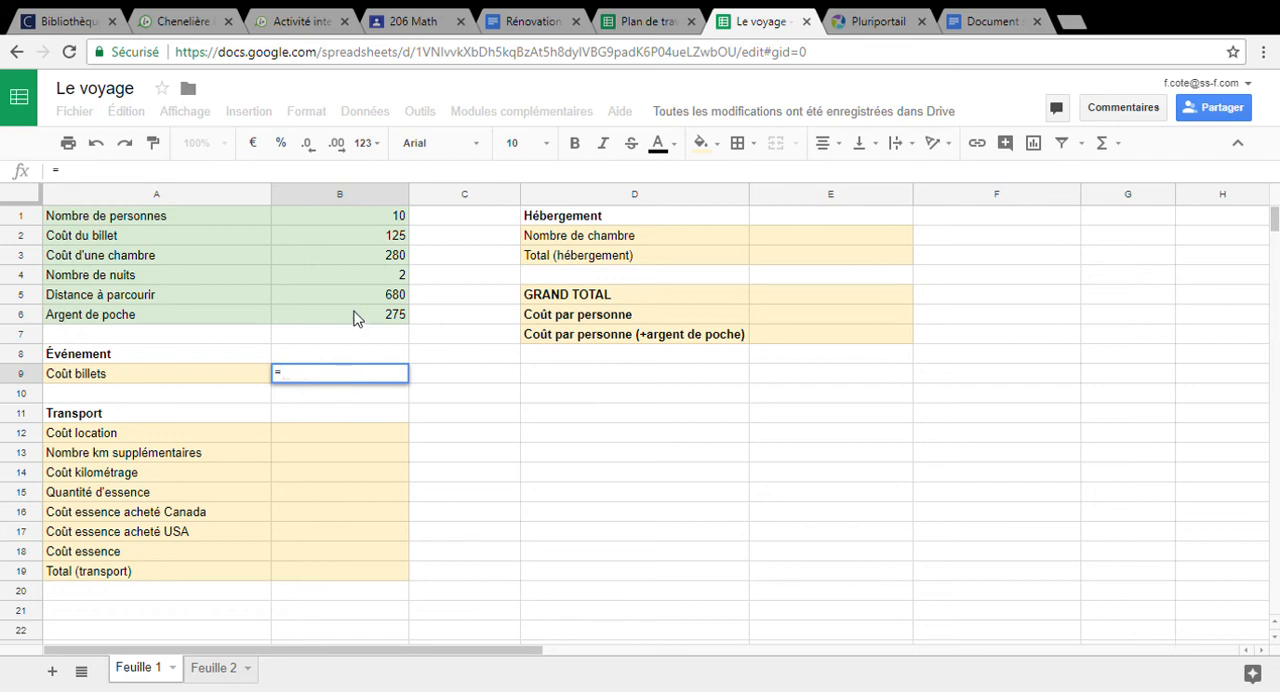
left_click(380, 240)
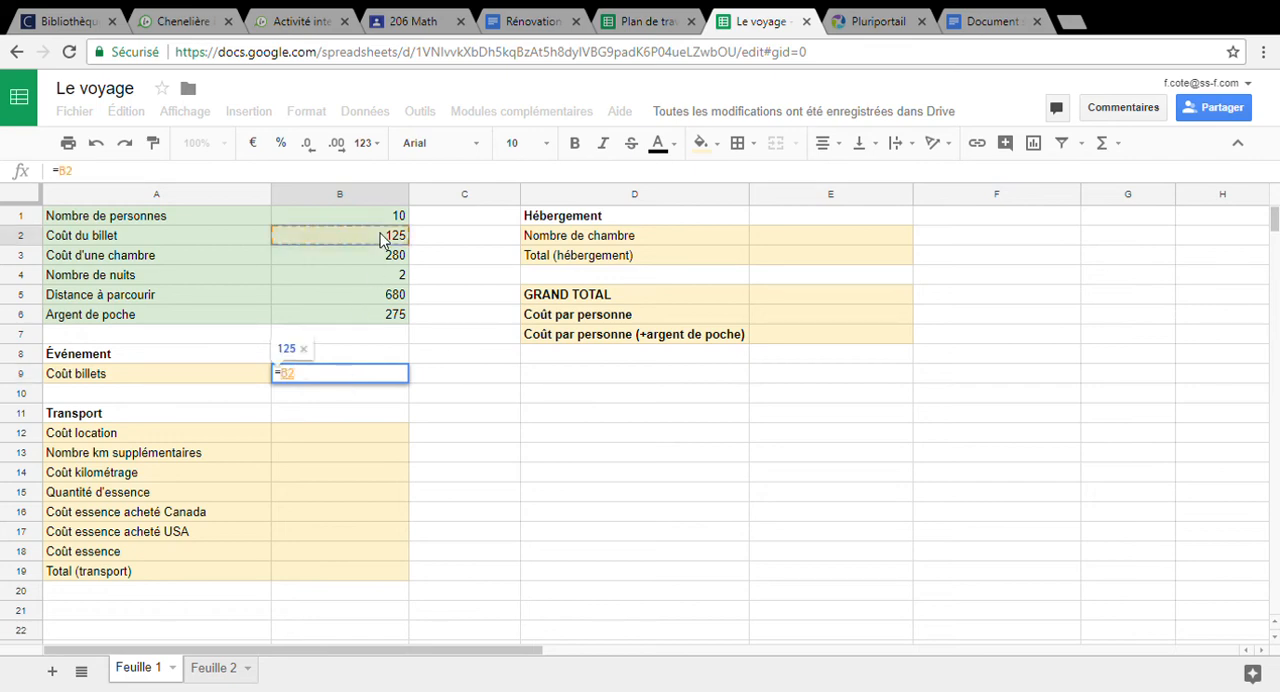
type("*")
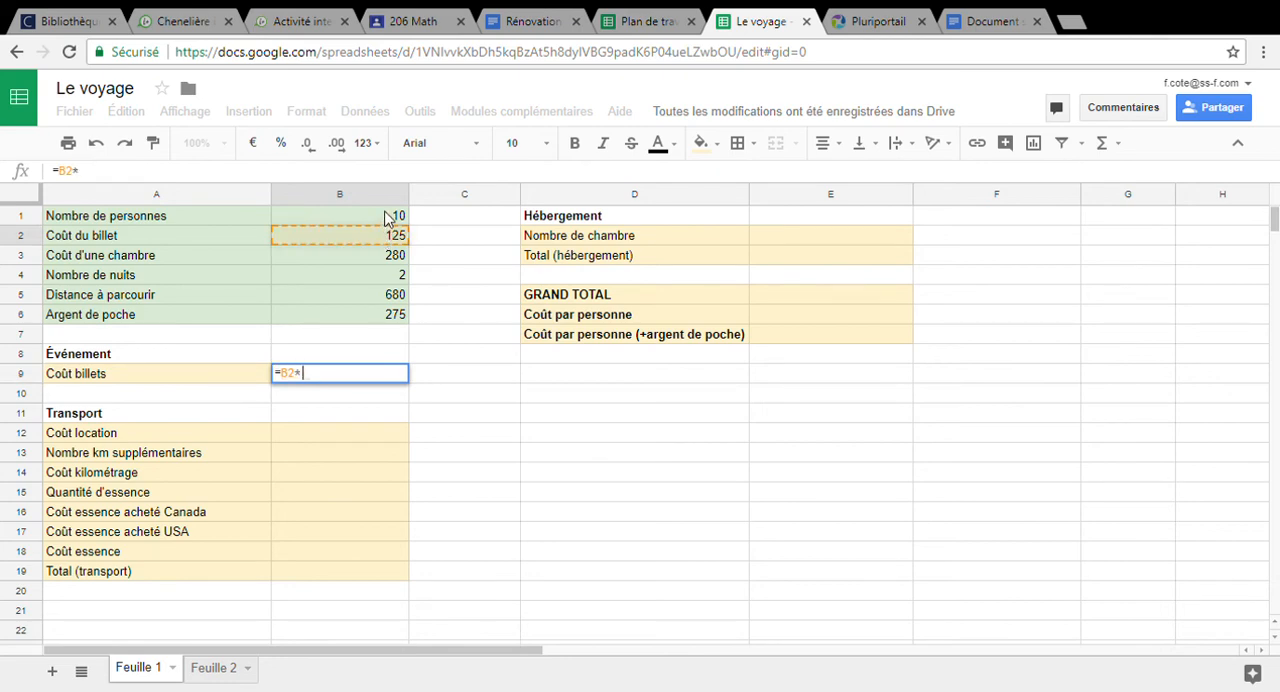
left_click(388, 219)
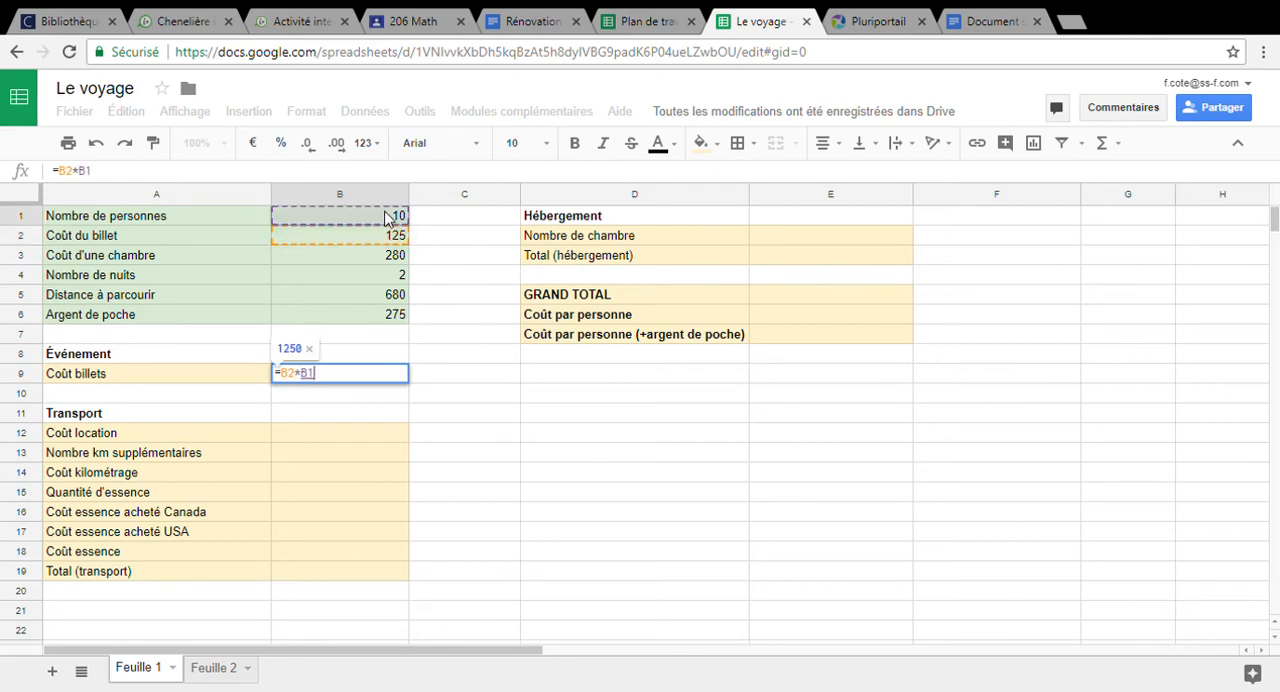
key("Return")
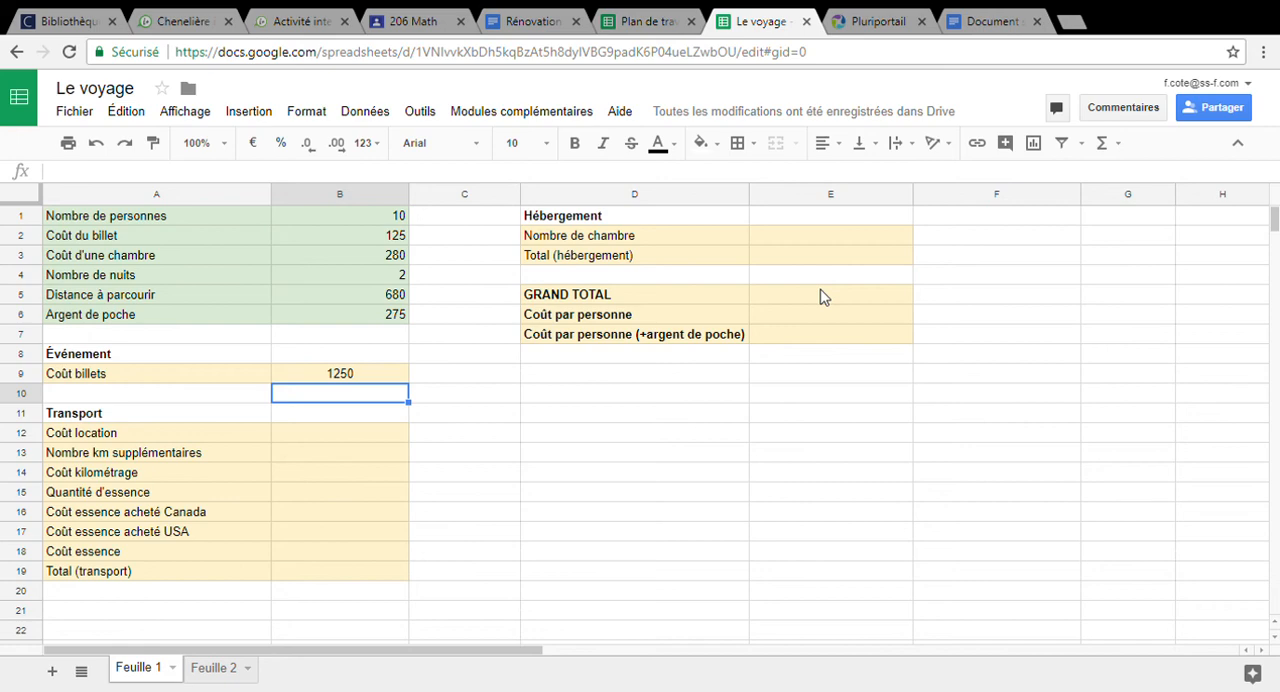
Calculate Nombre de chambre in cell E2 by rounding up the number of people divided by four, with the formula =roundup(B1/4;0)
left_click(808, 237)
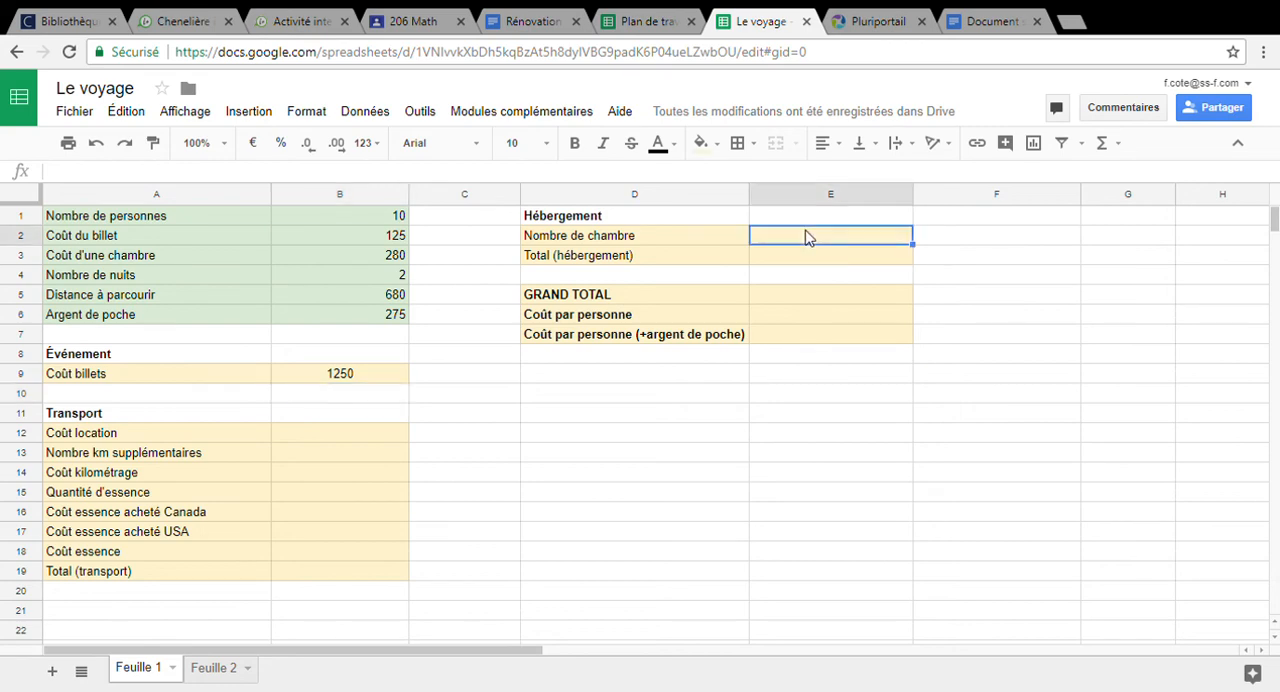
type("=")
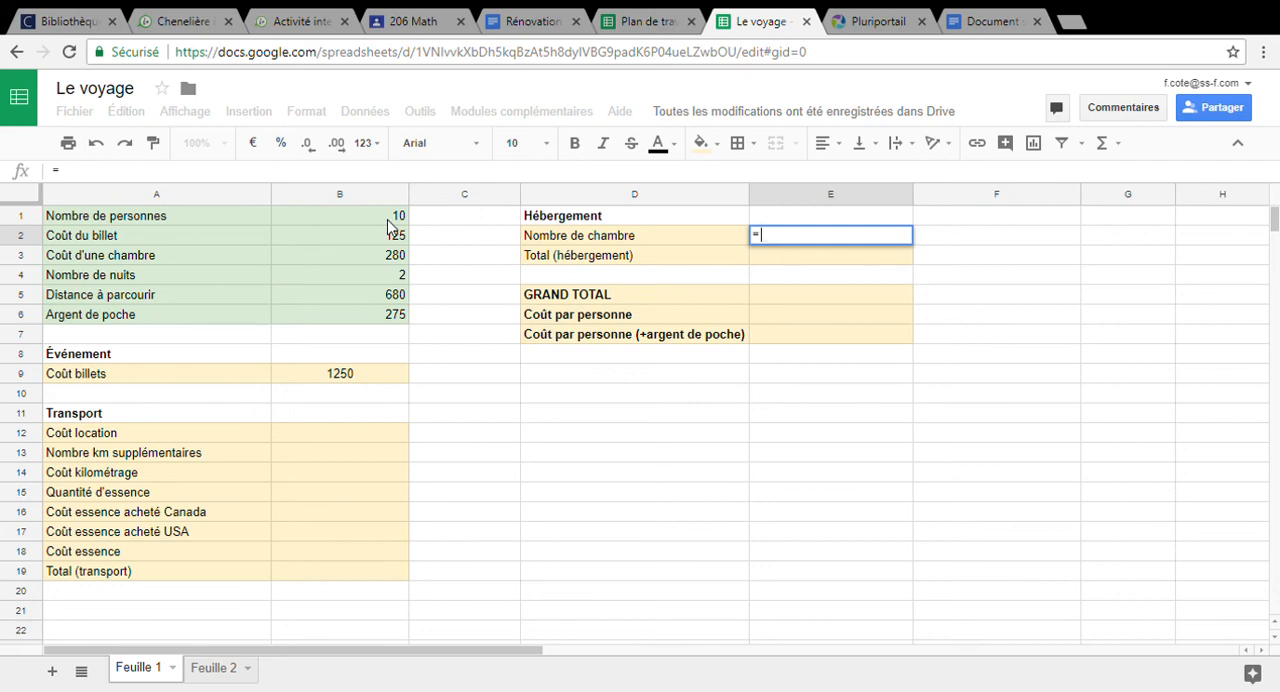
type("round")
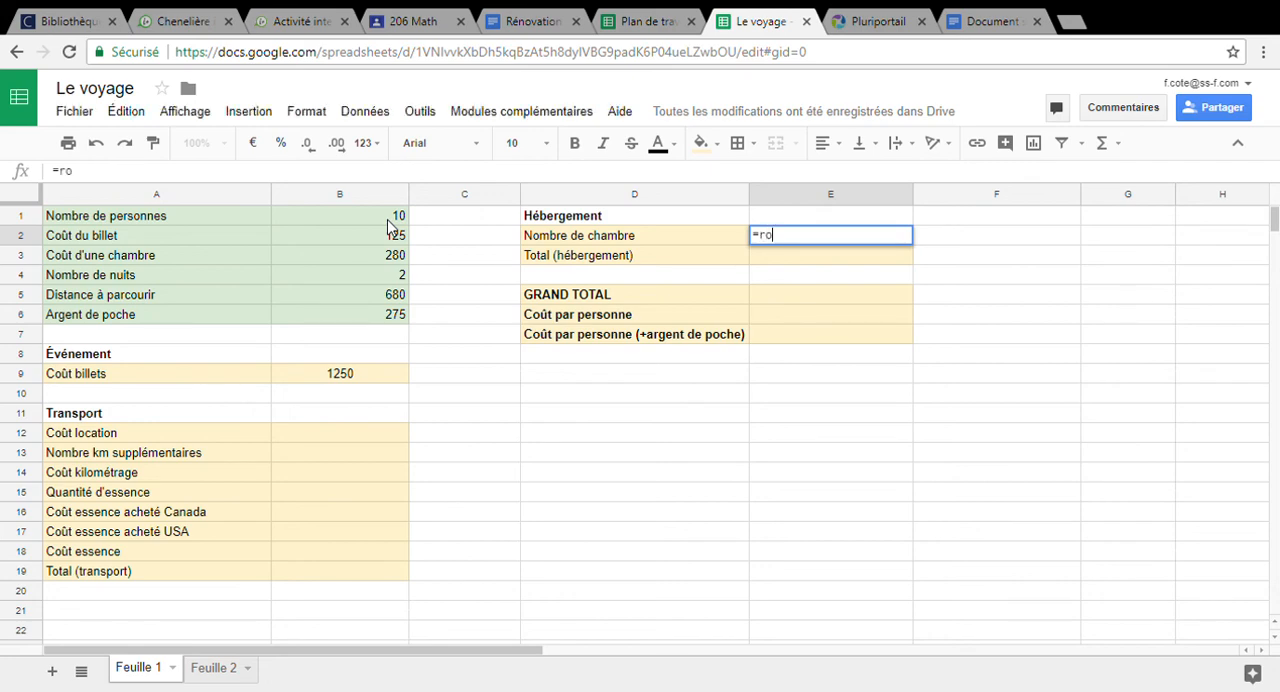
key("BackSpace")
key("BackSpace")
key("BackSpace")
key("BackSpace")
key("BackSpace")
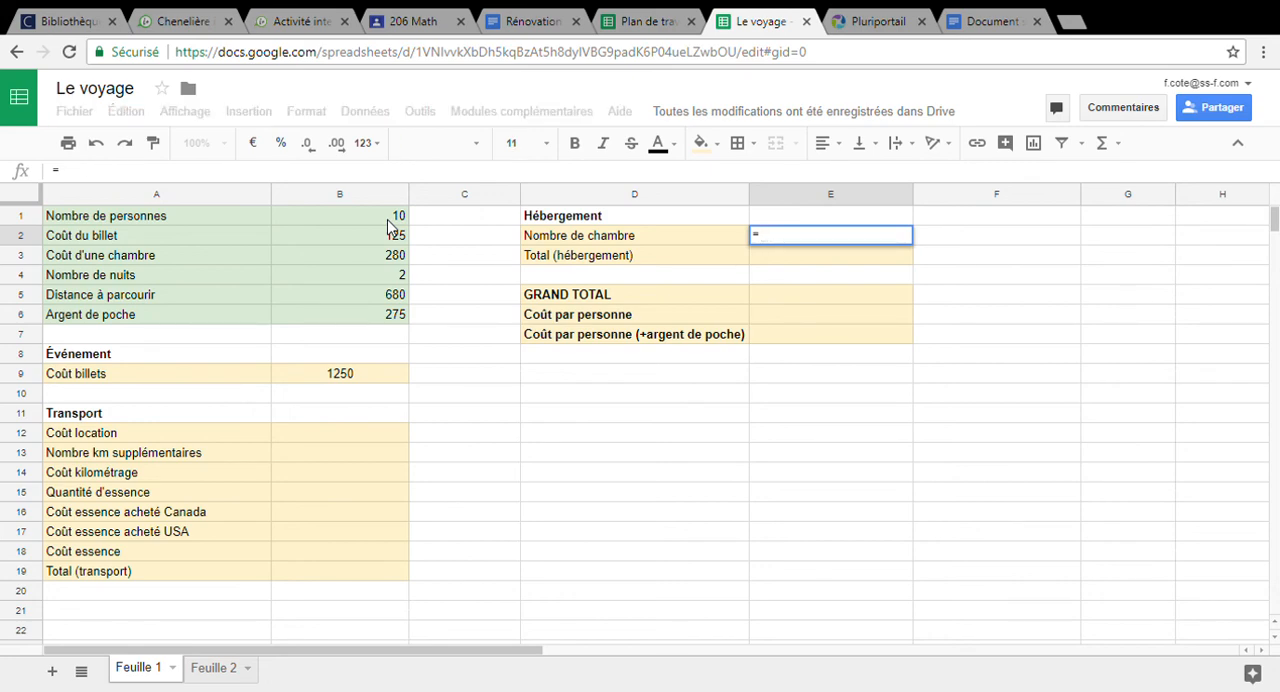
type("roundup")
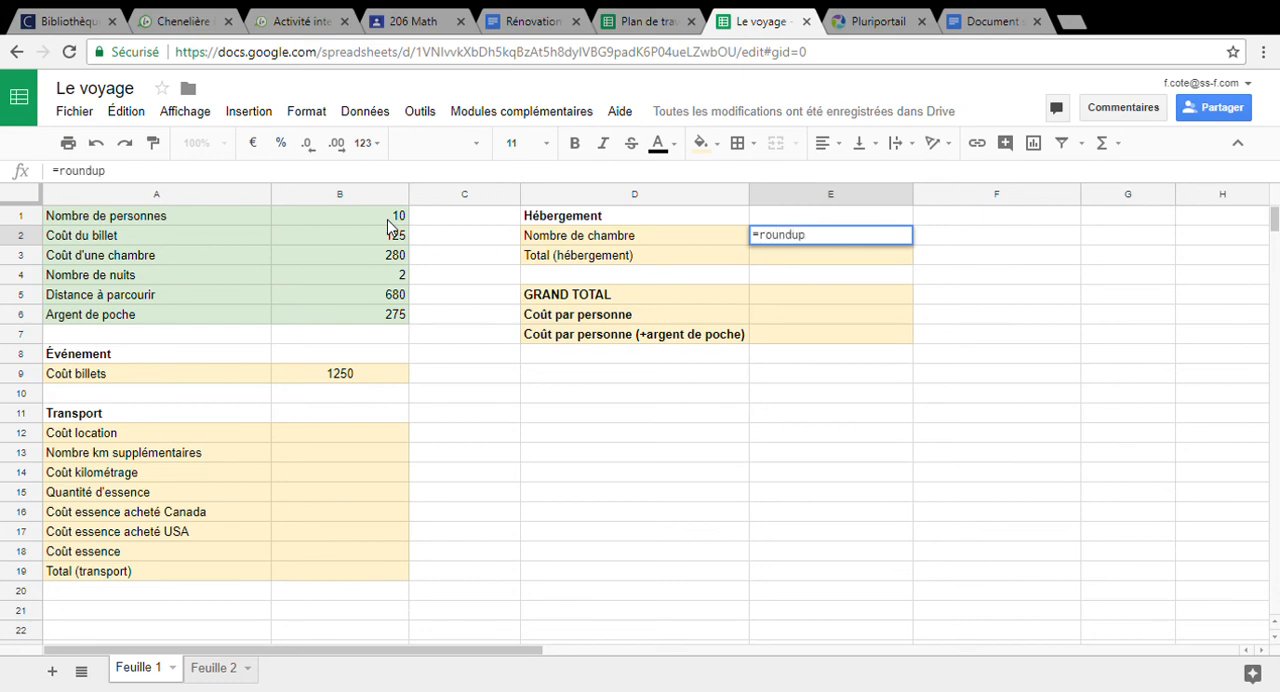
type("(")
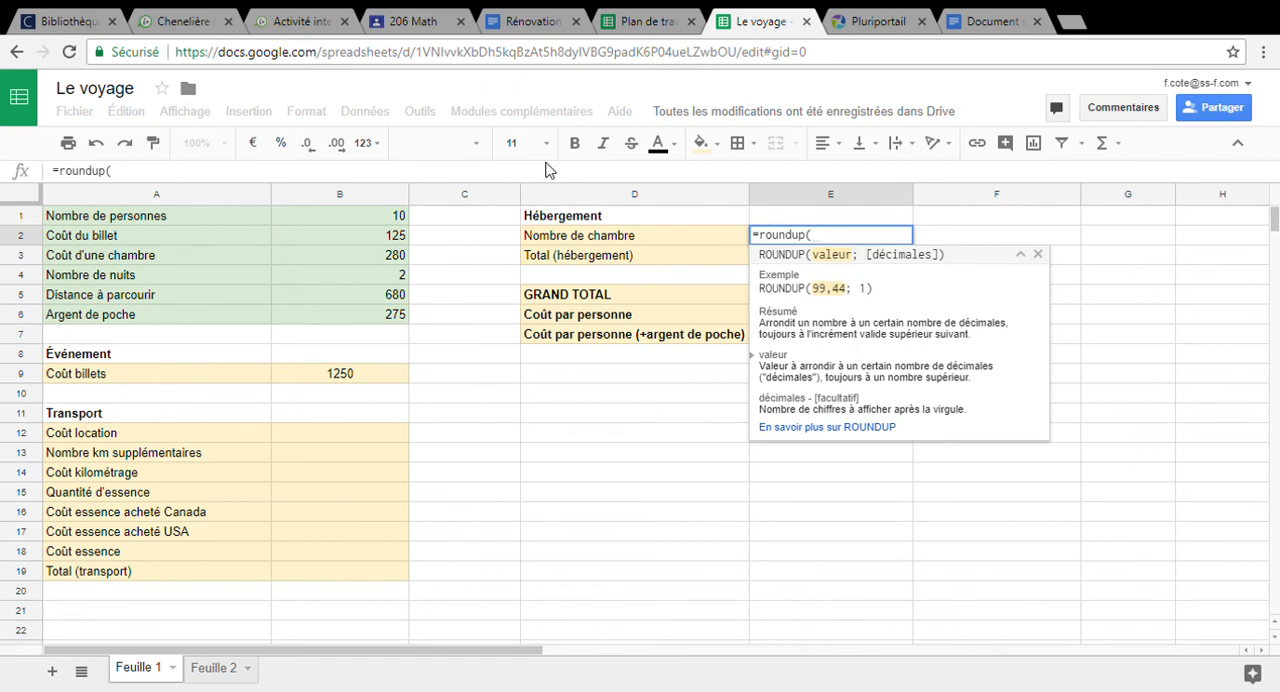
left_click(372, 220)
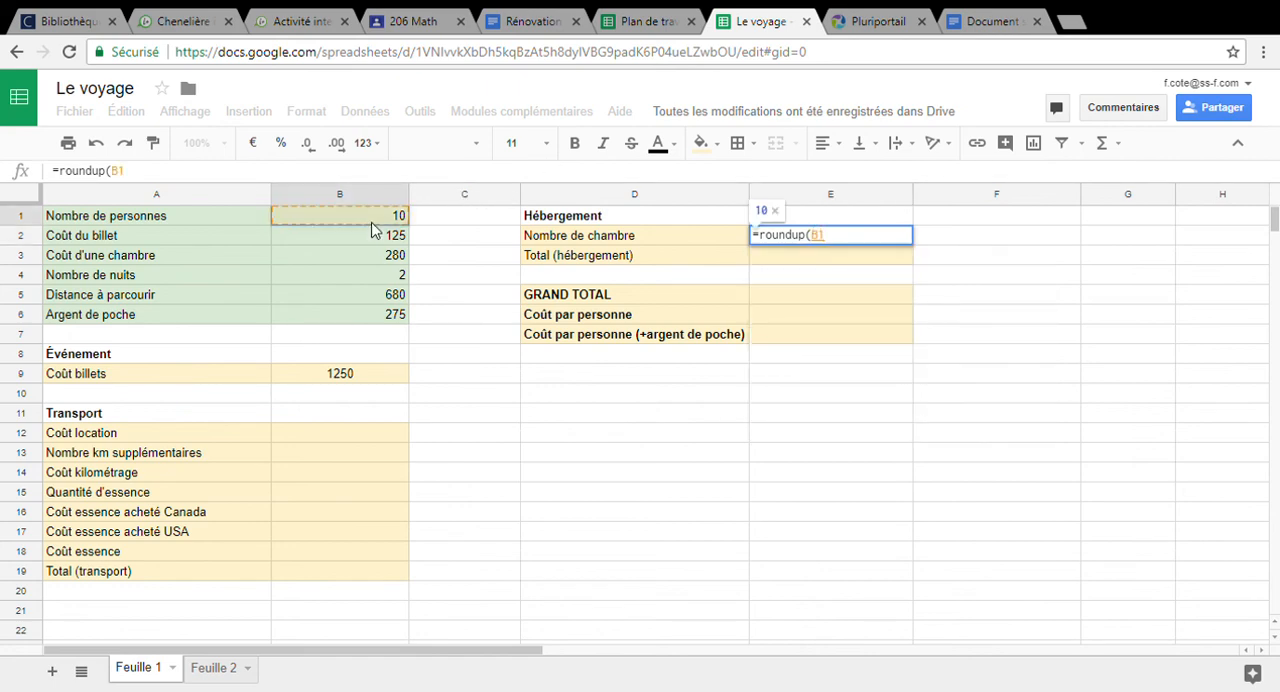
type("/4")
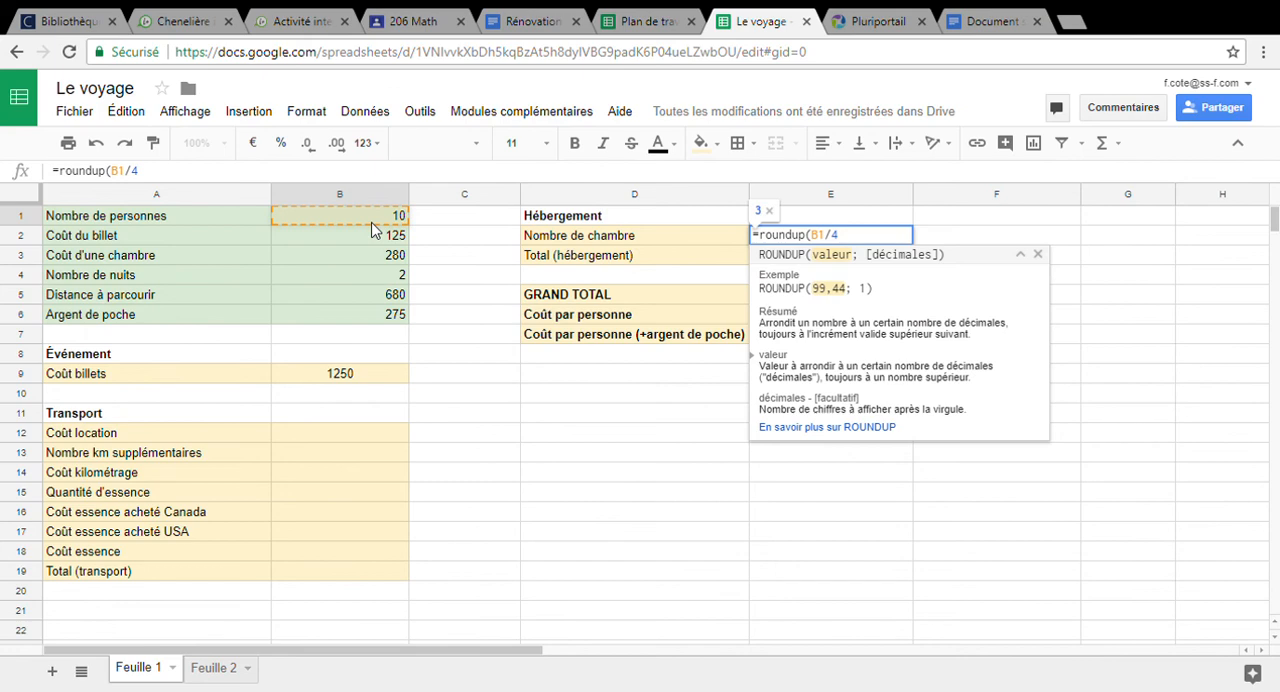
type(";")
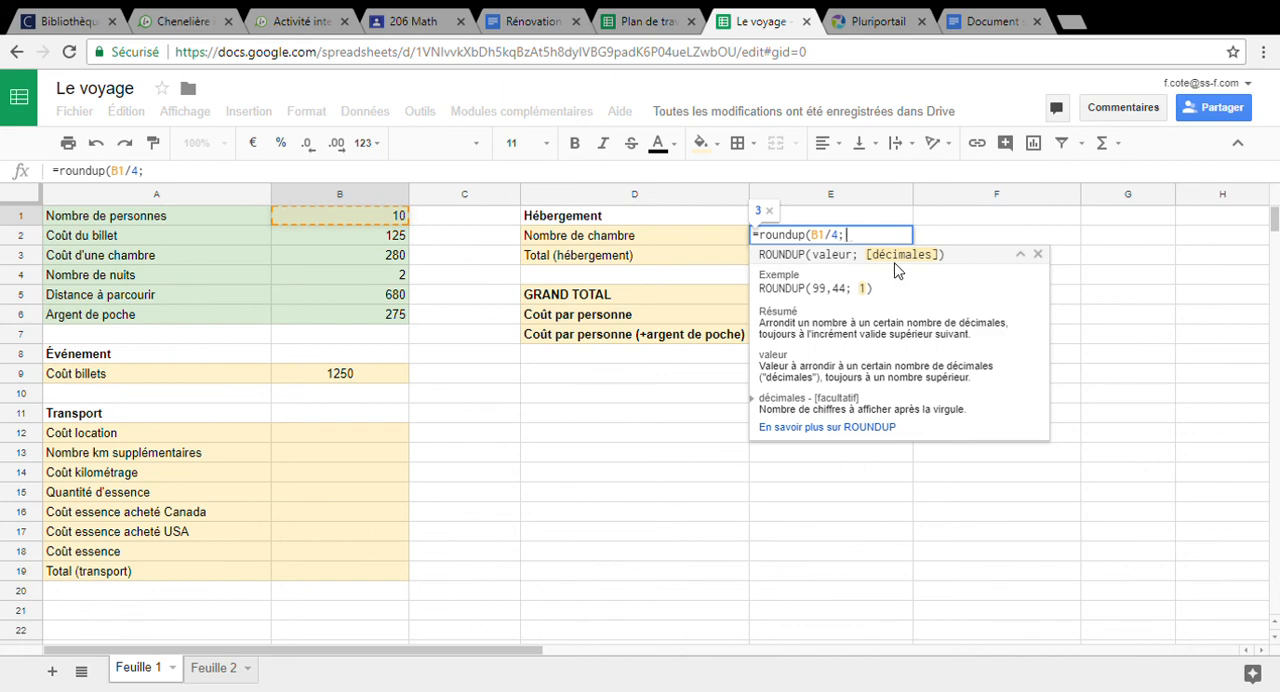
type("0)")
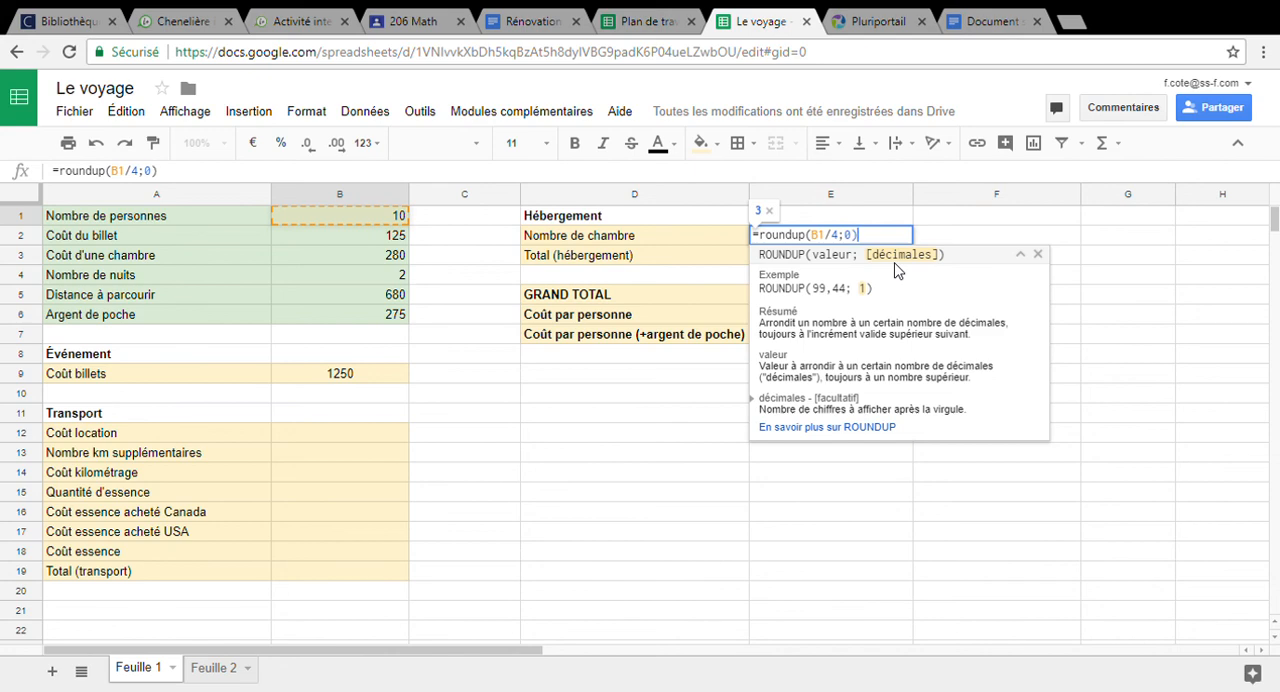
key("Return")
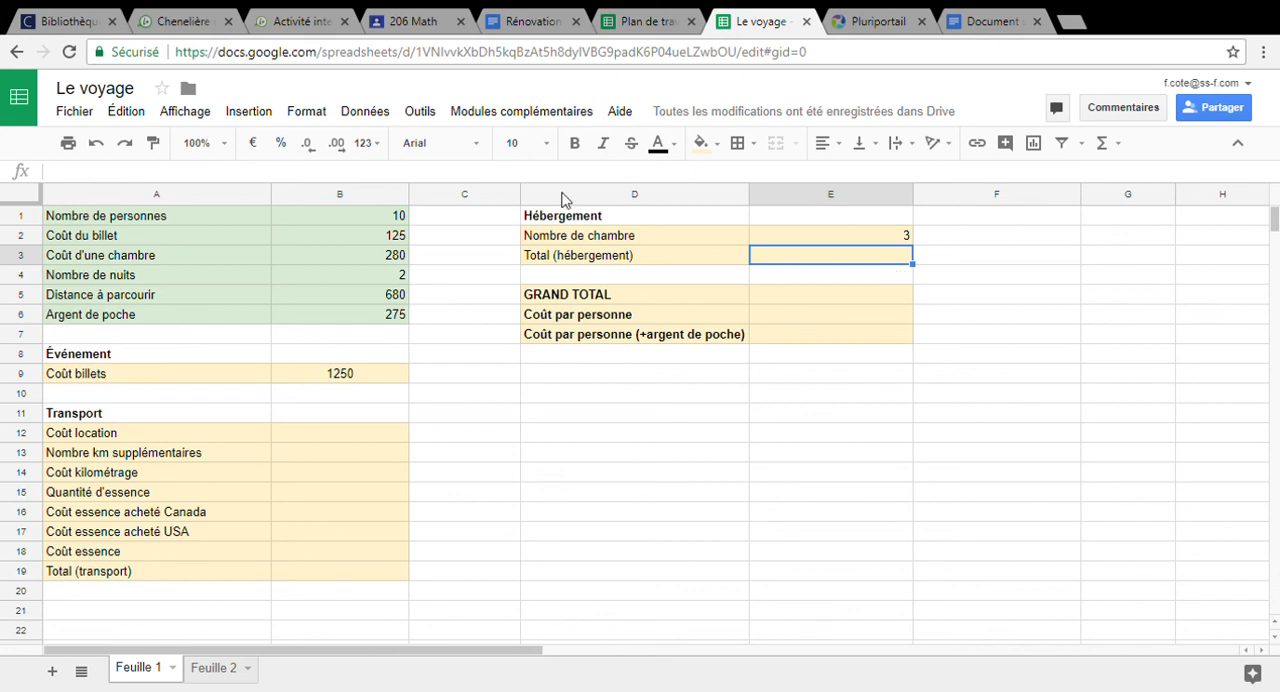
Set Nombre de personnes in cell B1 to 13
left_click(382, 222)
double_click(382, 222)
key("BackSpace")
type("3")
key("Return")
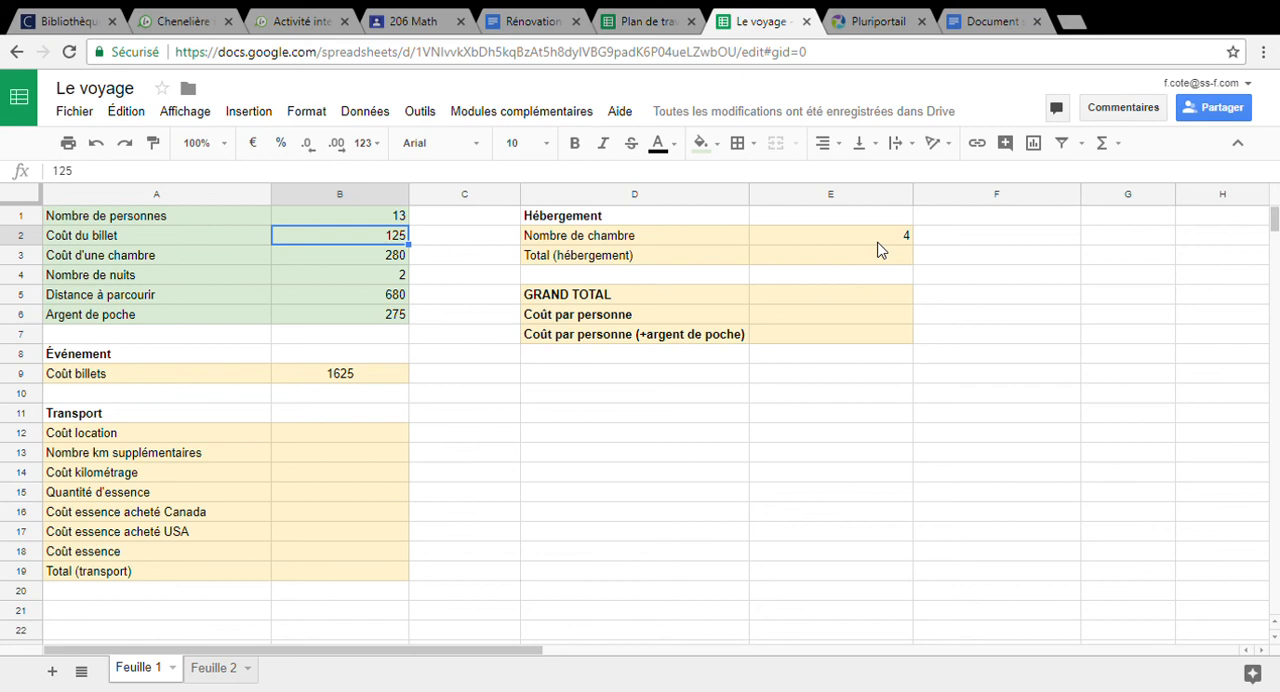
left_click(392, 218)
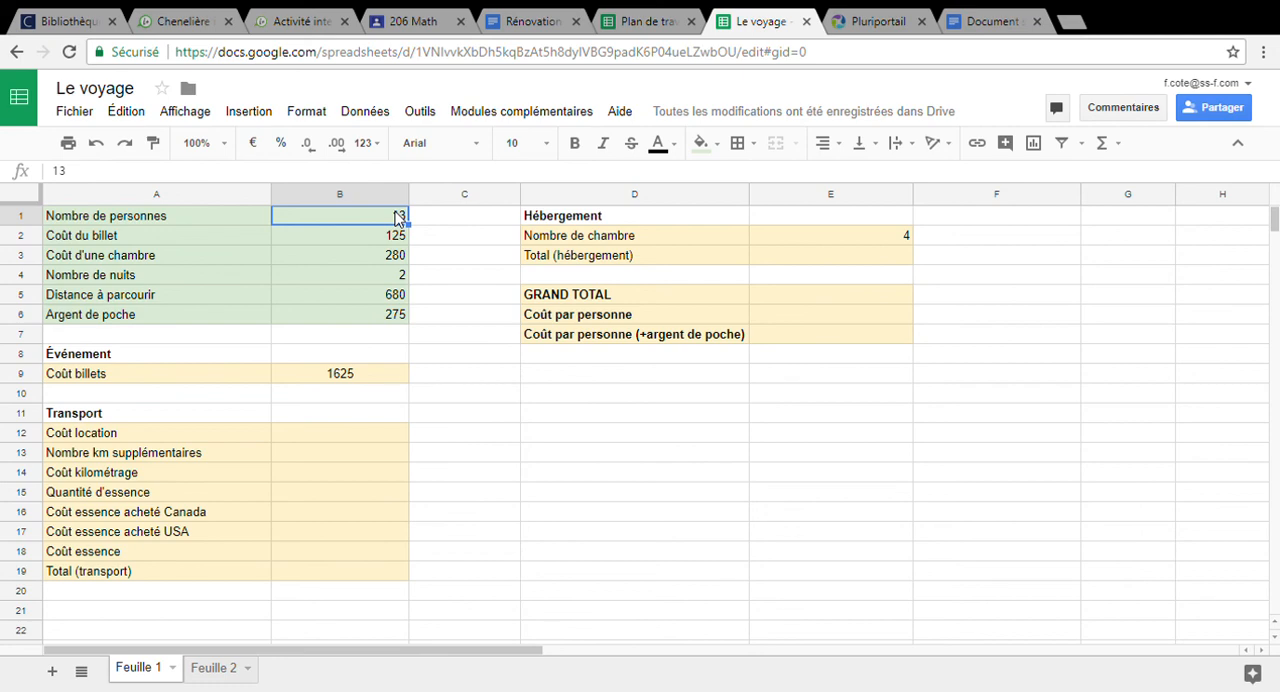
left_click(123, 433)
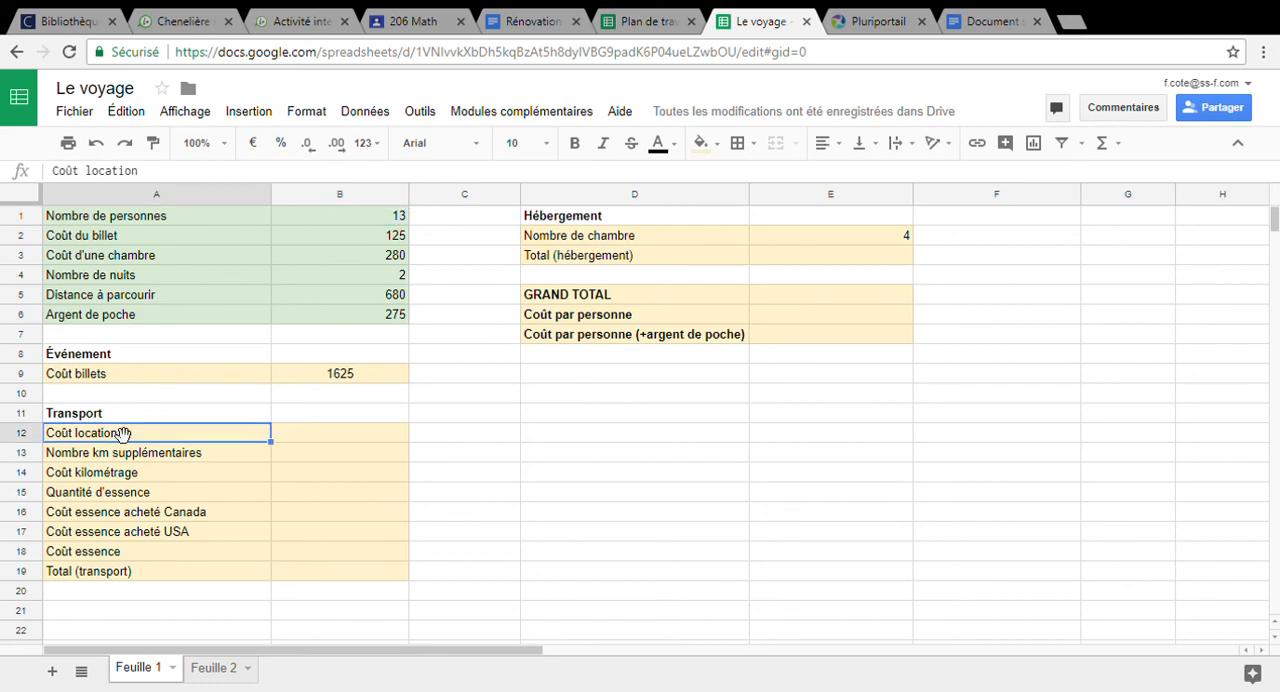
left_click(323, 478)
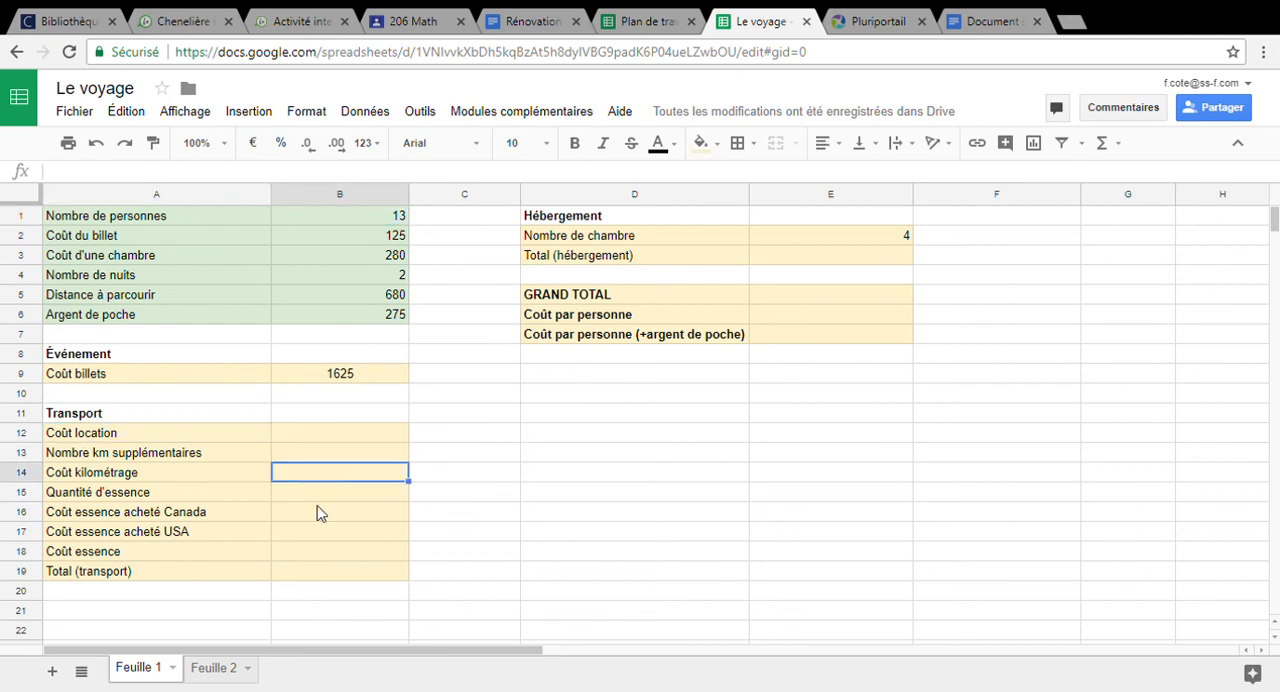
left_click(314, 496)
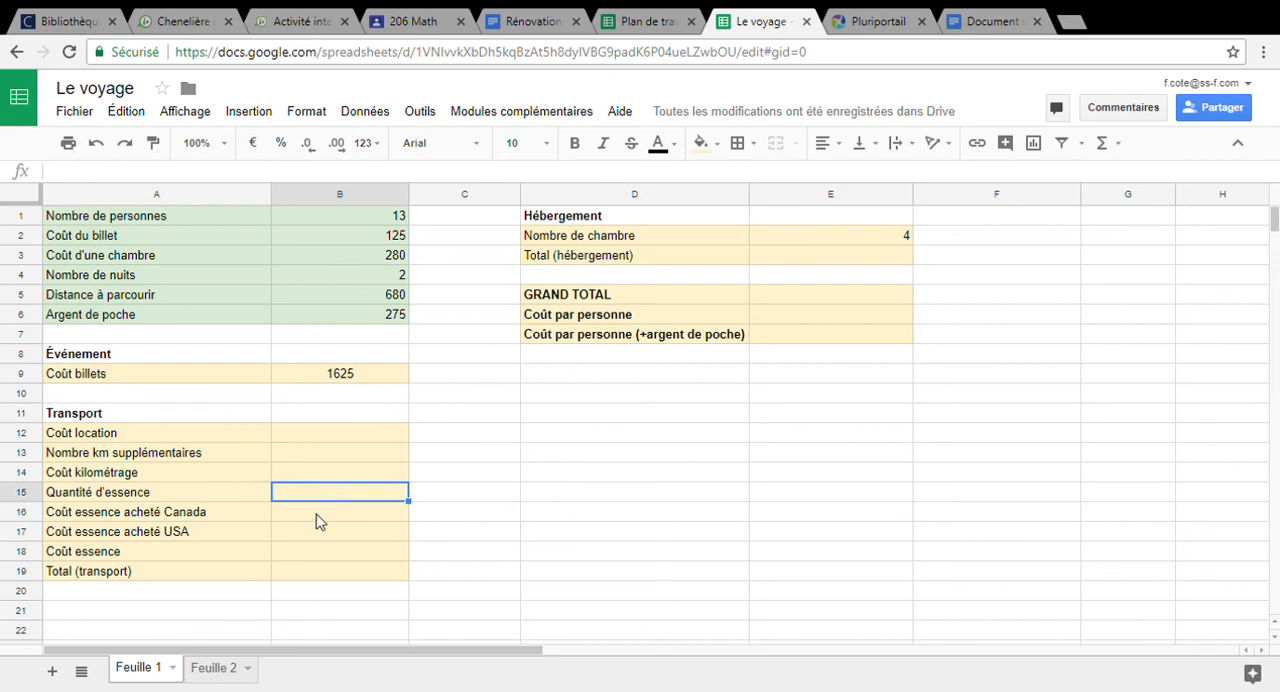
left_click(316, 514)
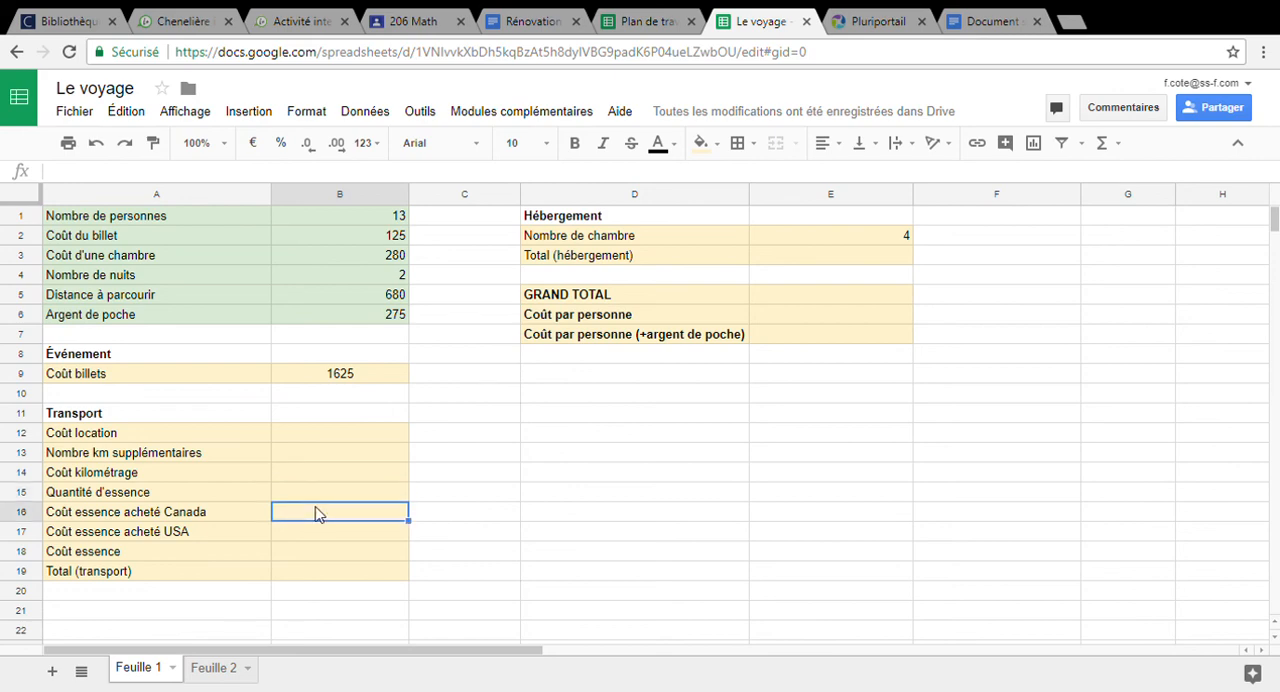
Start an IF formula in the empty cell D12
left_click(613, 440)
type("=")
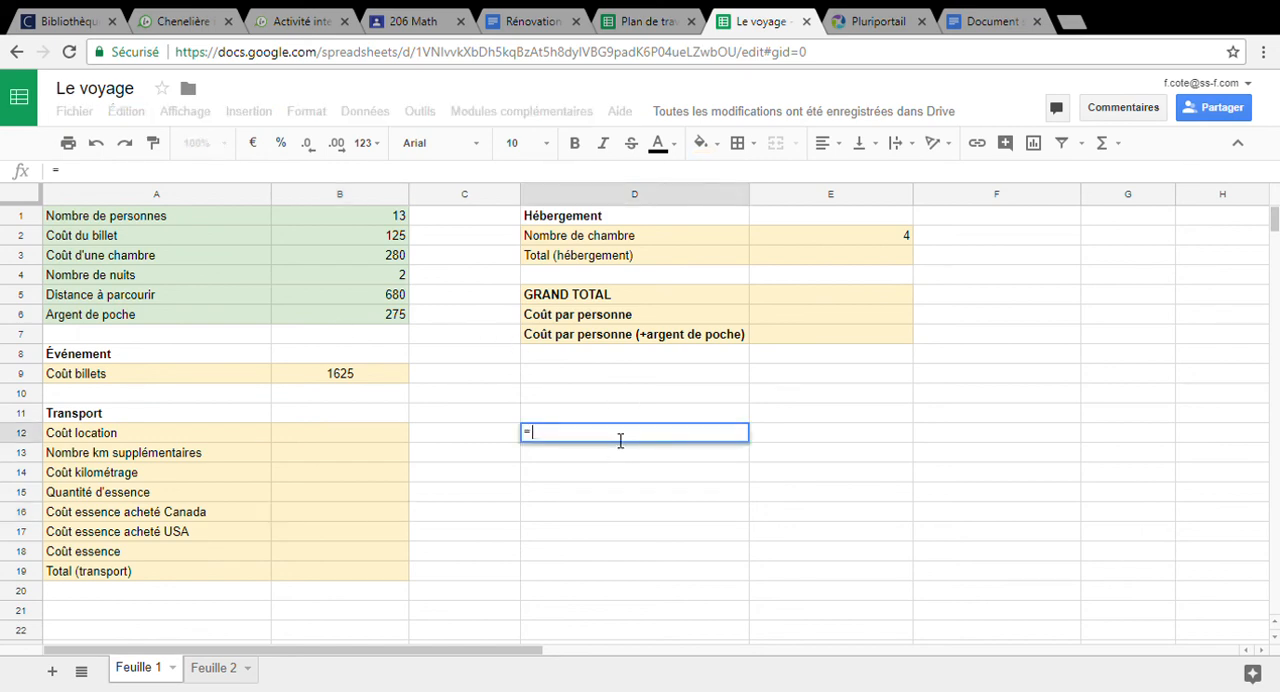
type("if")
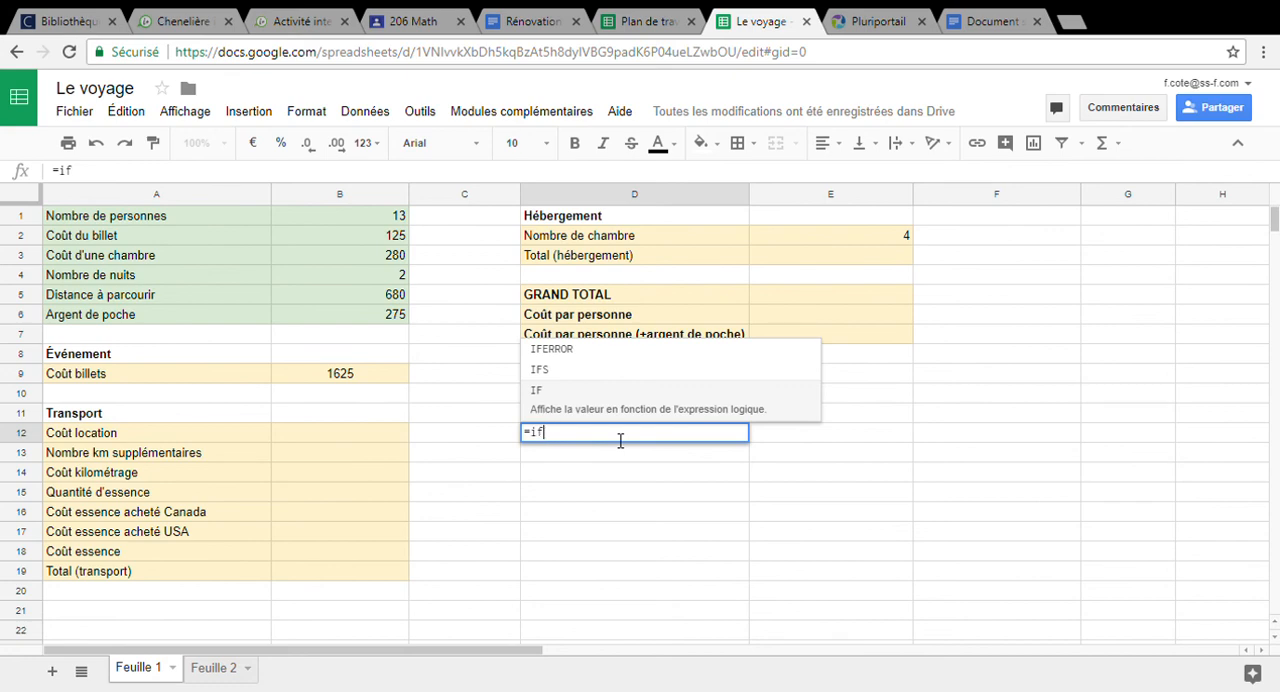
type("(")
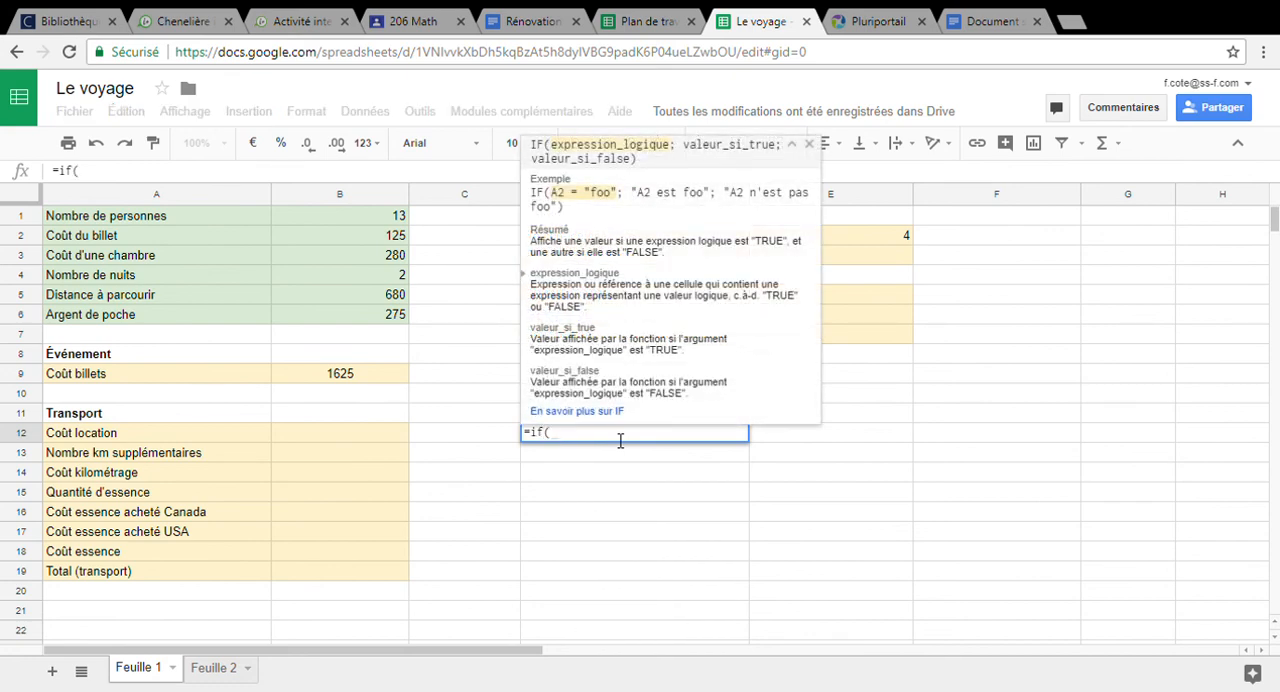